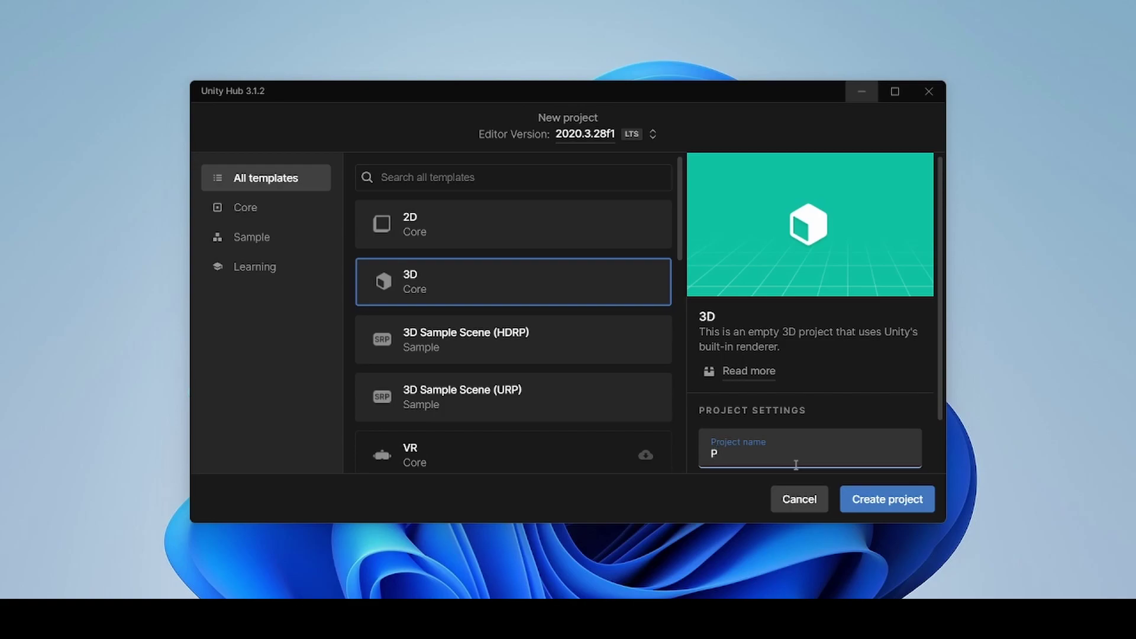
Name the new 3D project 'Upgrade popup' in the New project dialog.
key(BackSpace)
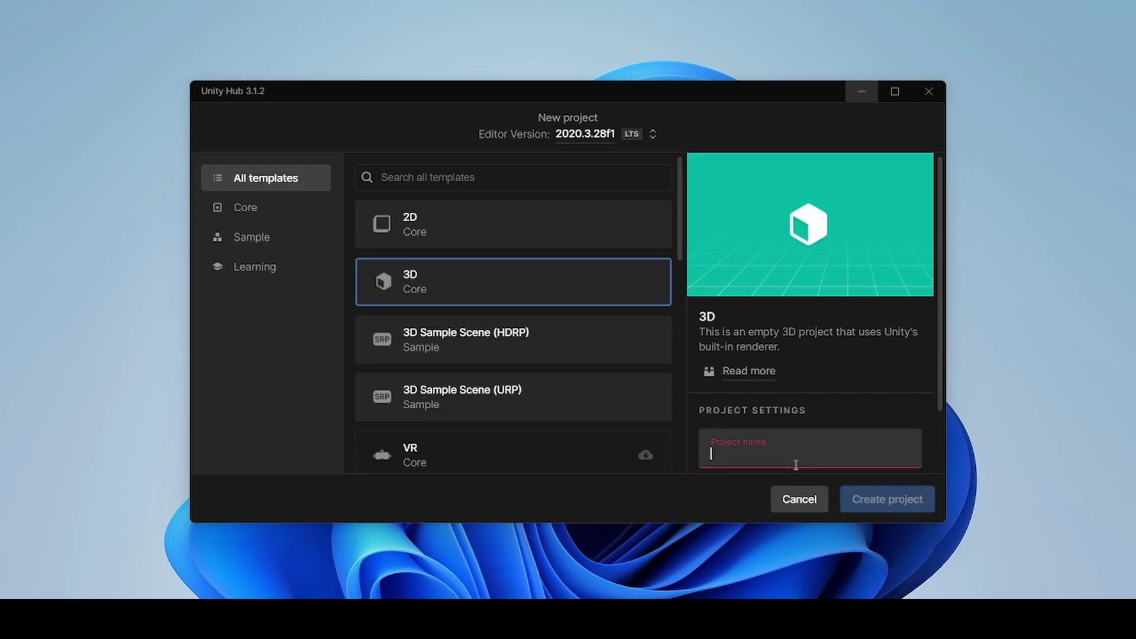
text(Up)
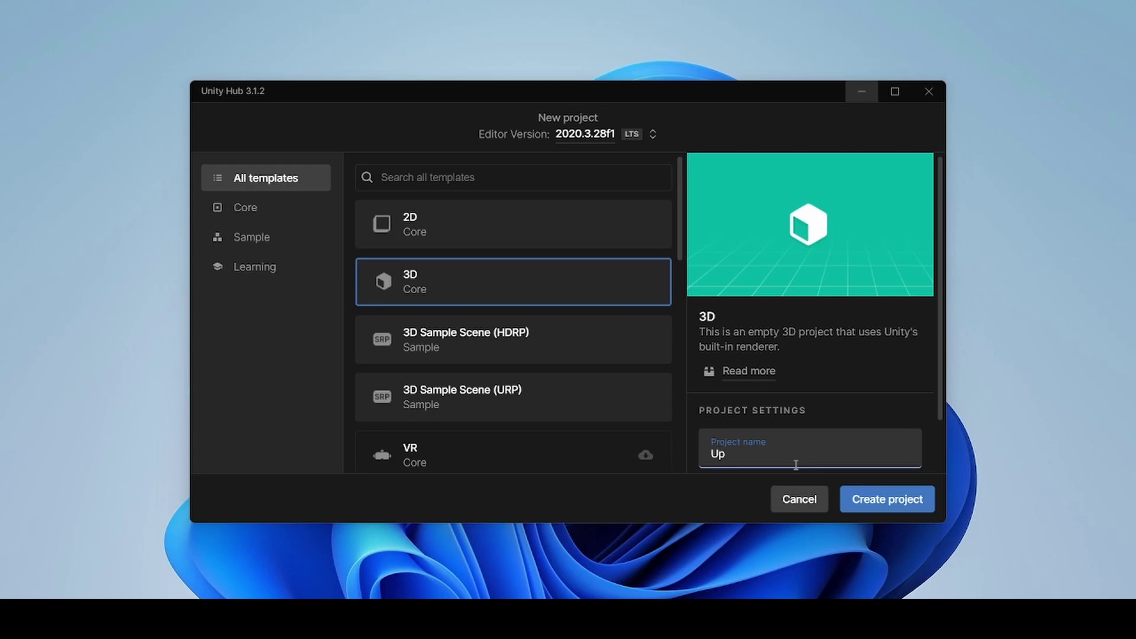
text(grade popup)
scroll(802, 468, down, 1)
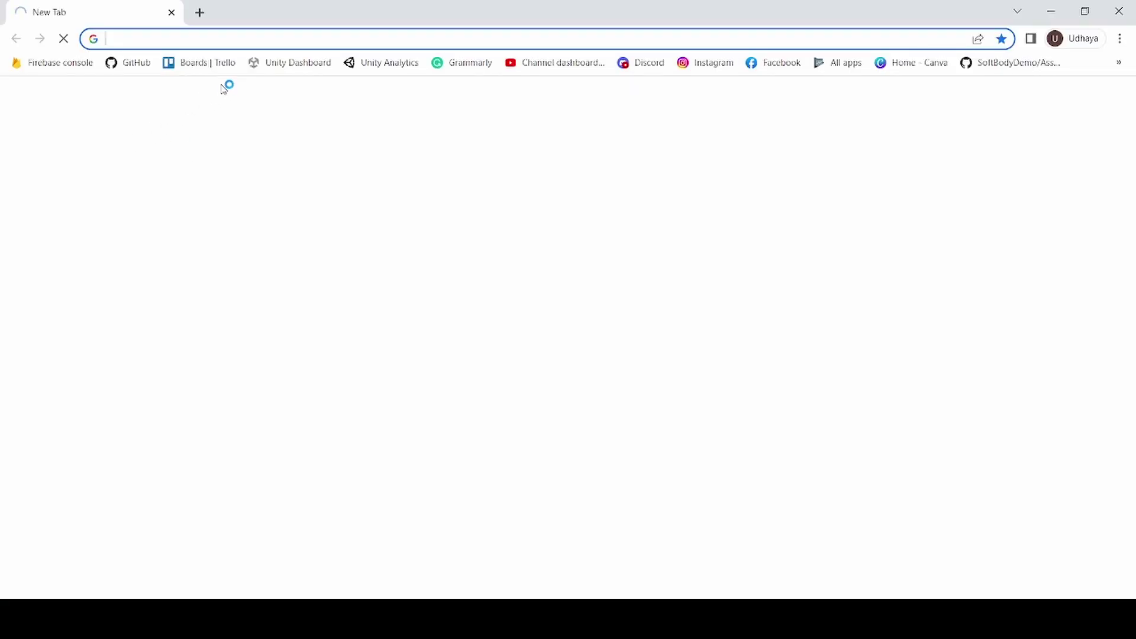
Open firebase.google.com and go to the Firebase console to start a new project.
text(firebase.google.com)
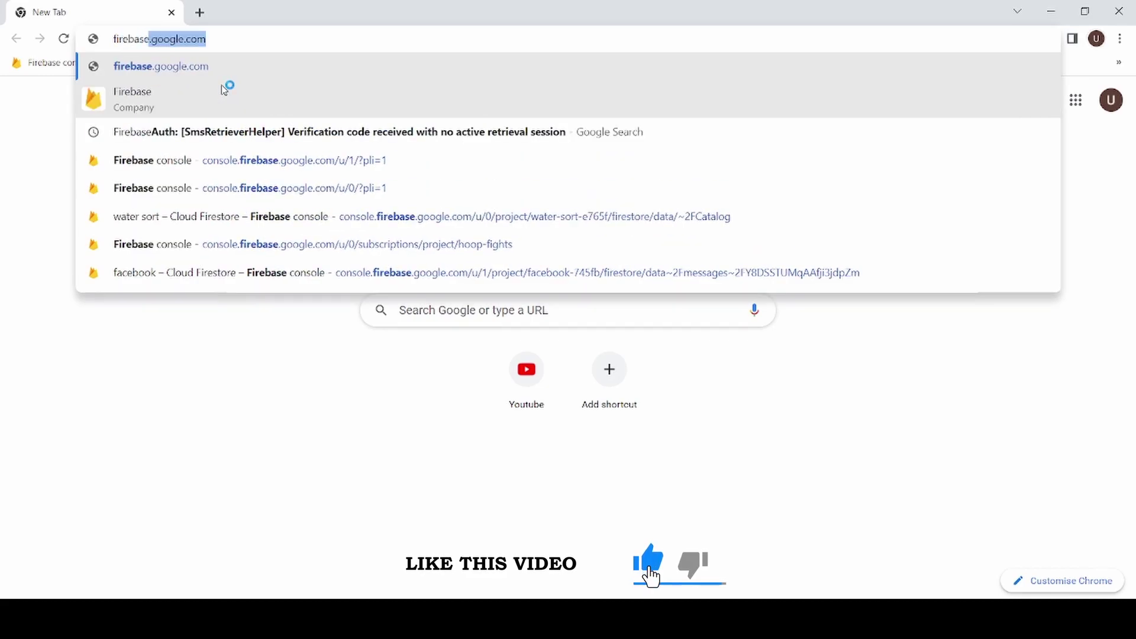
key(Return)
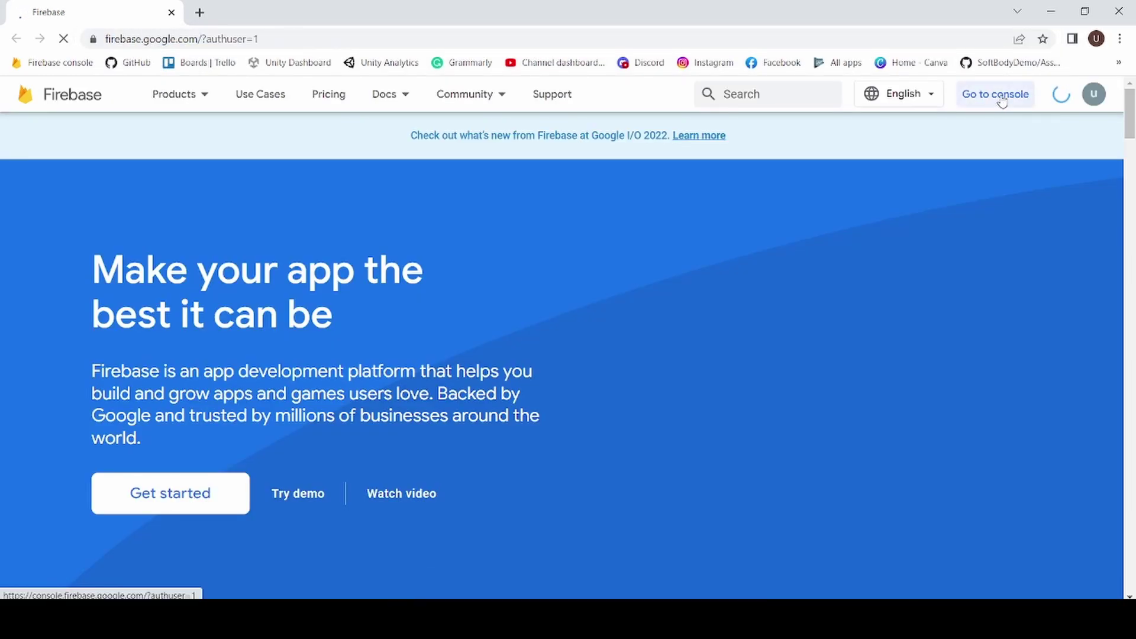
click(1003, 100)
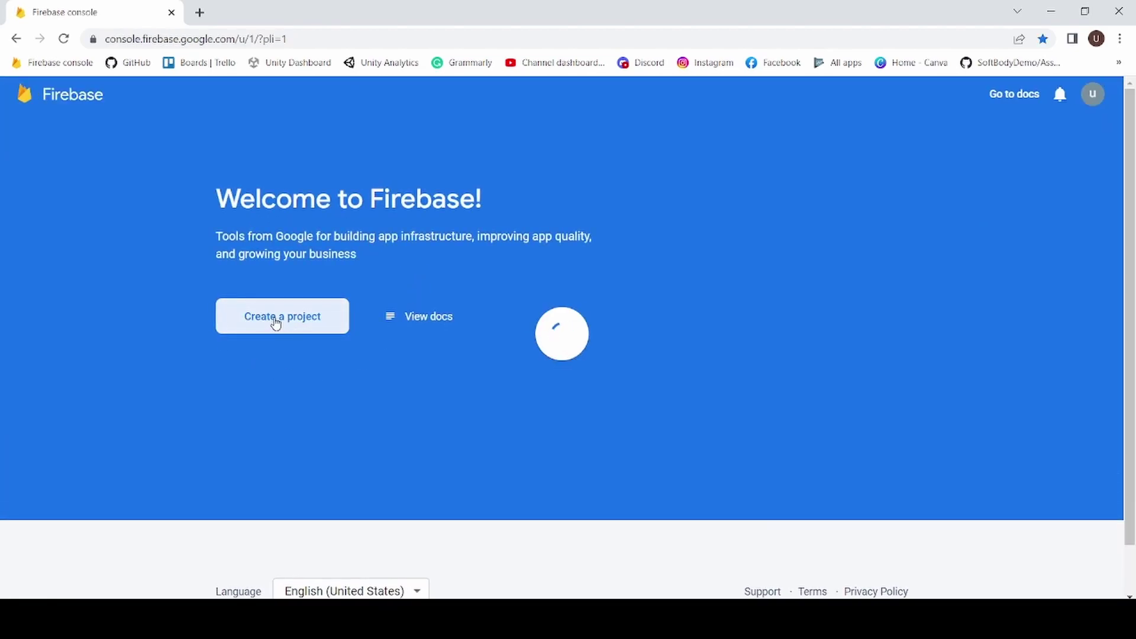
click(275, 320)
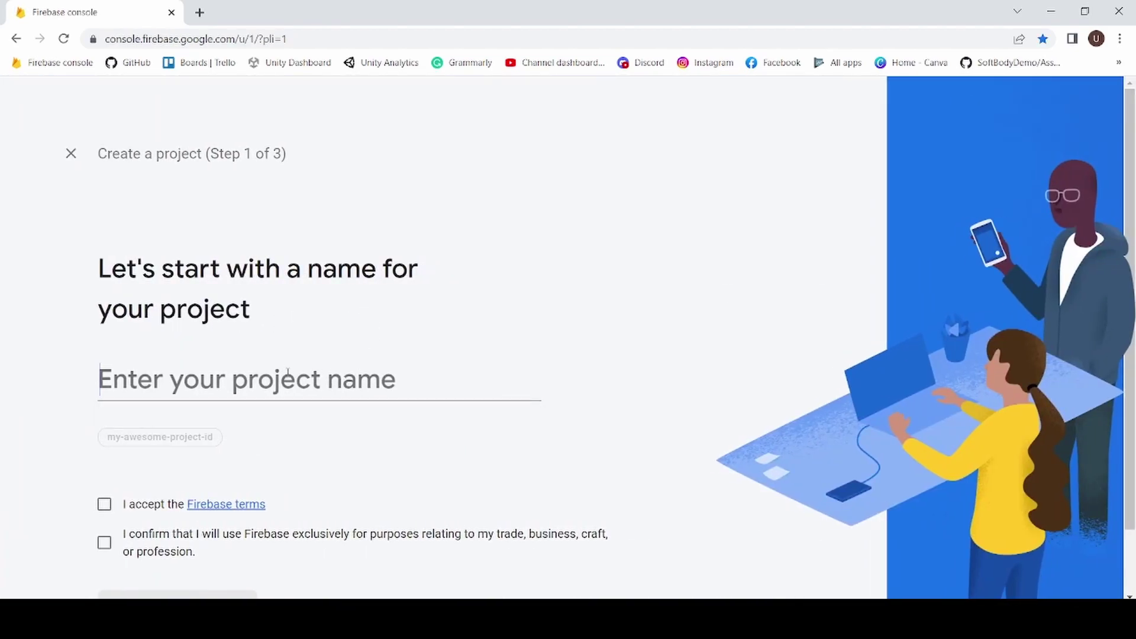
Name the Firebase project 'Upgrade Popup' and accept both terms checkboxes.
text(U)
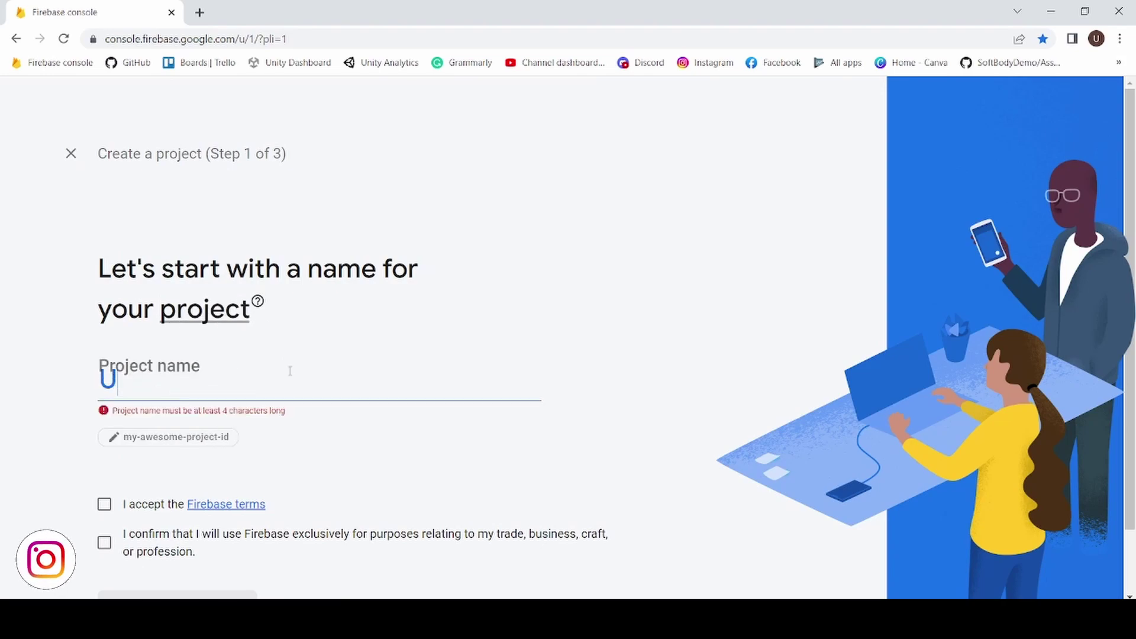
text(pgrade Popup)
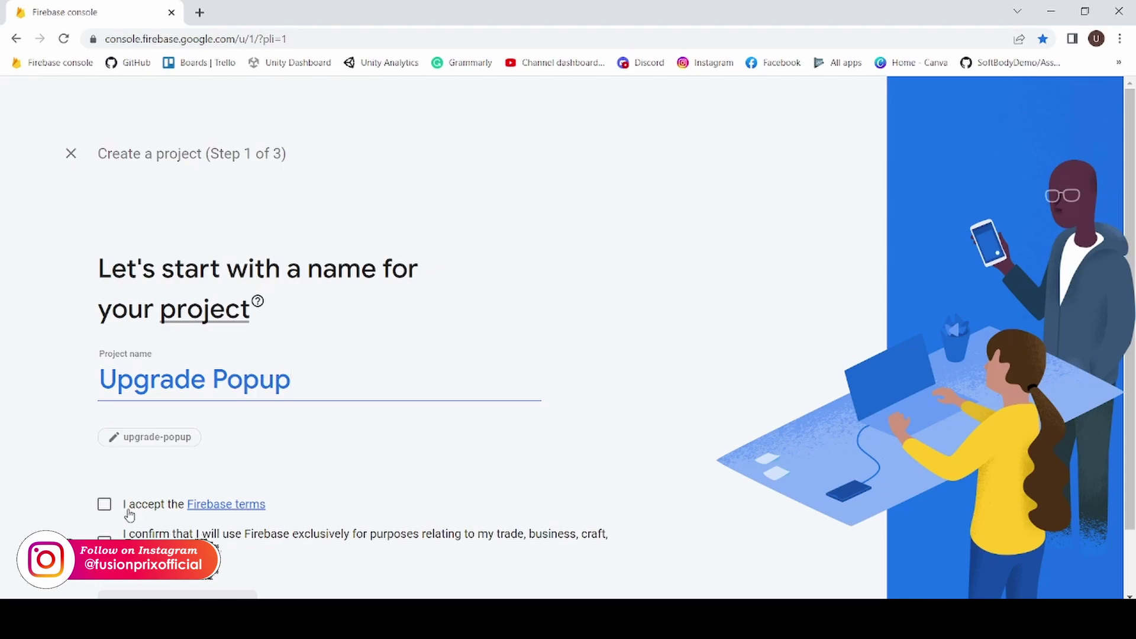
scroll(107, 512, down, 1)
click(105, 430)
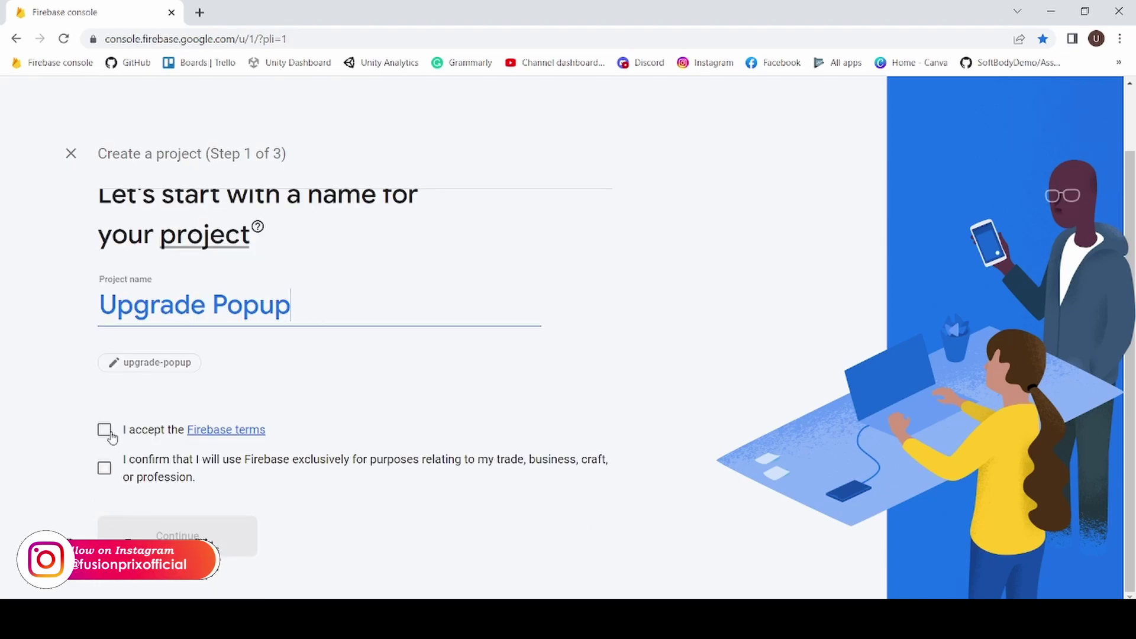
click(104, 470)
click(176, 542)
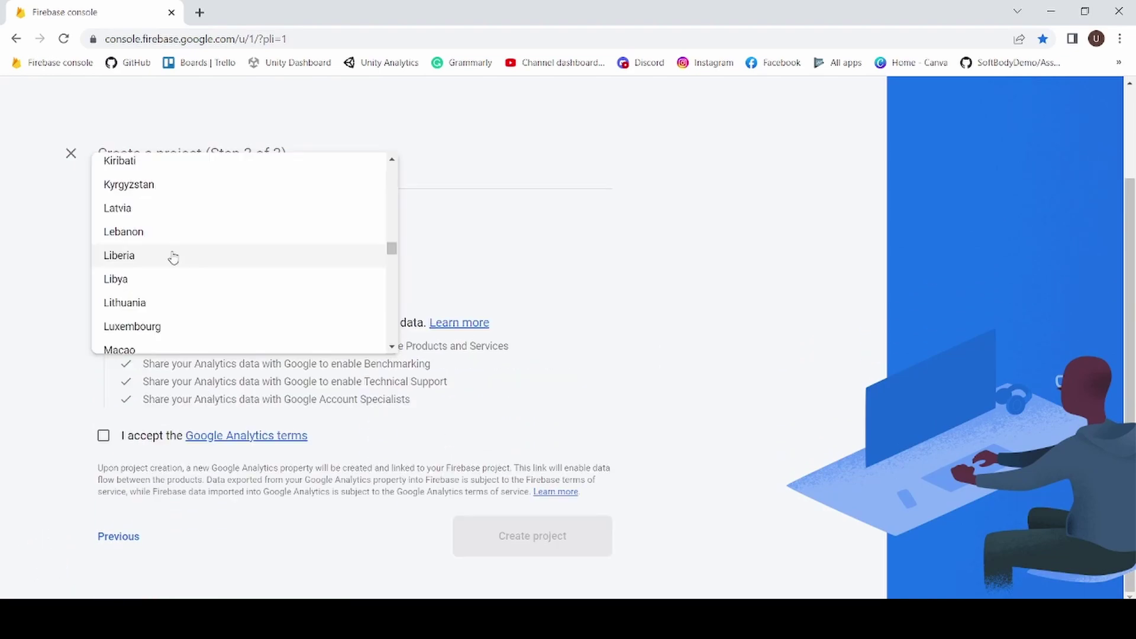
Set the Google Analytics location to India, accept its terms, and create the project.
scroll(173, 256, up, 6)
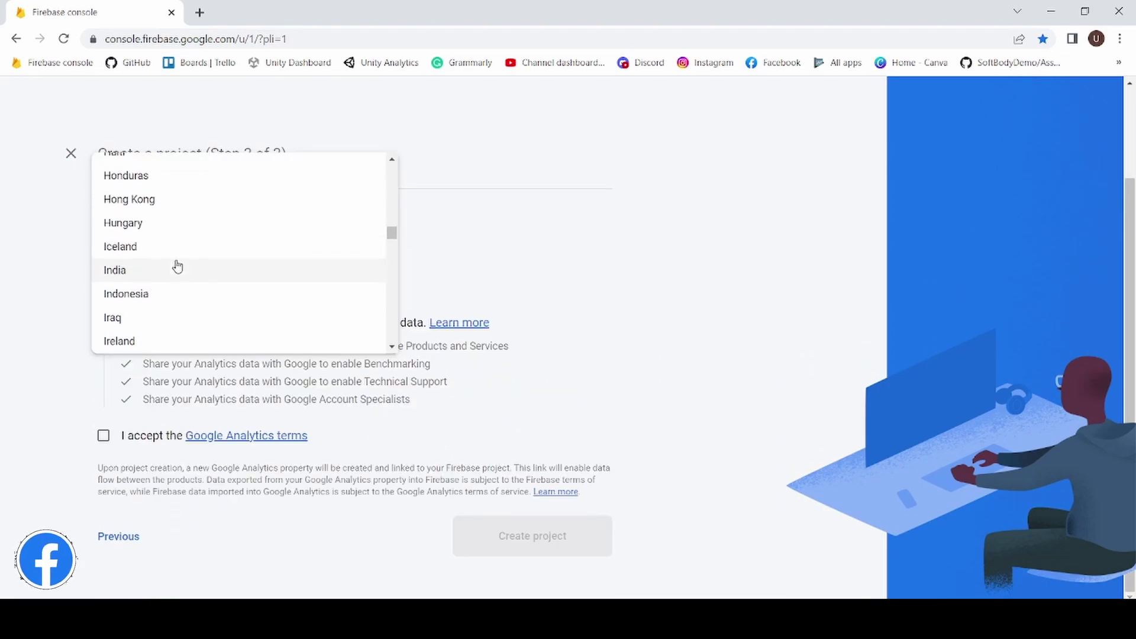
click(119, 198)
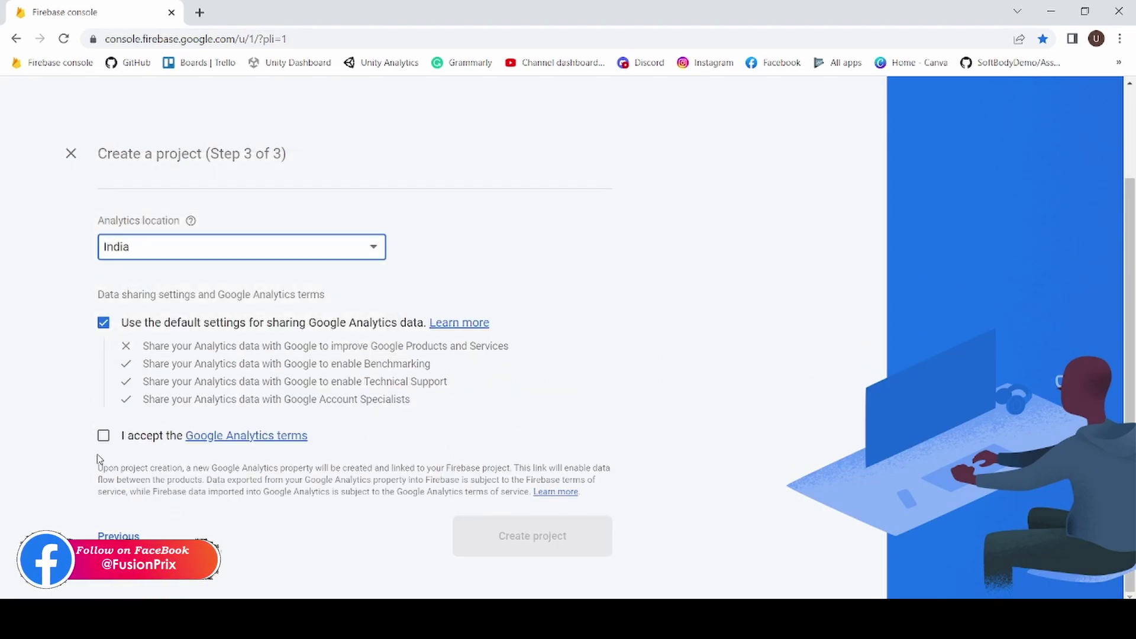
click(105, 438)
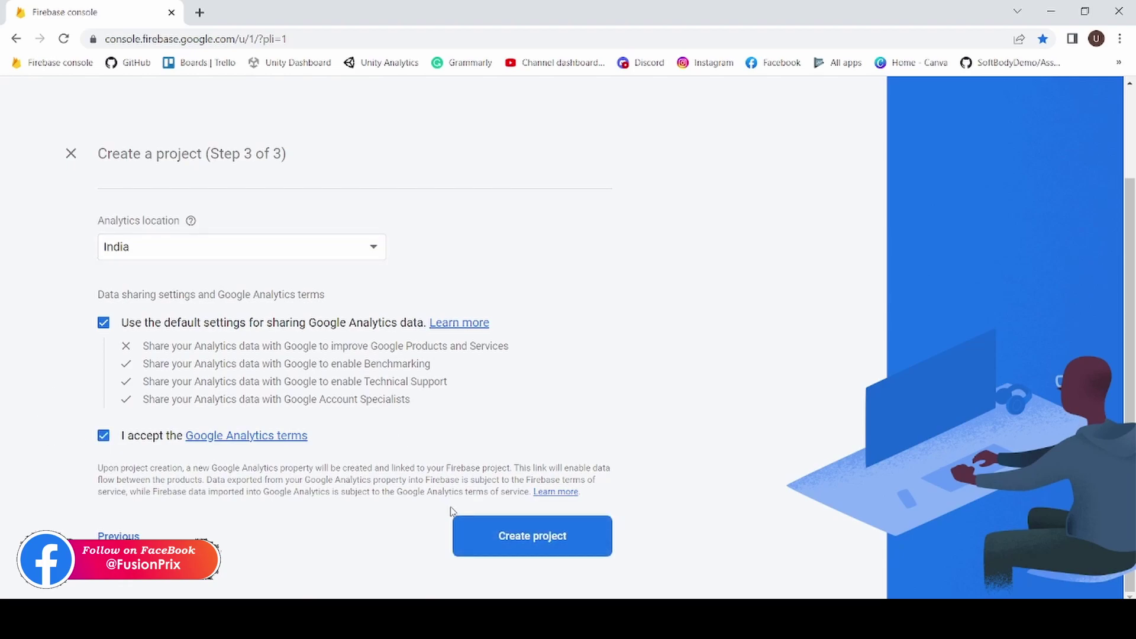
click(494, 540)
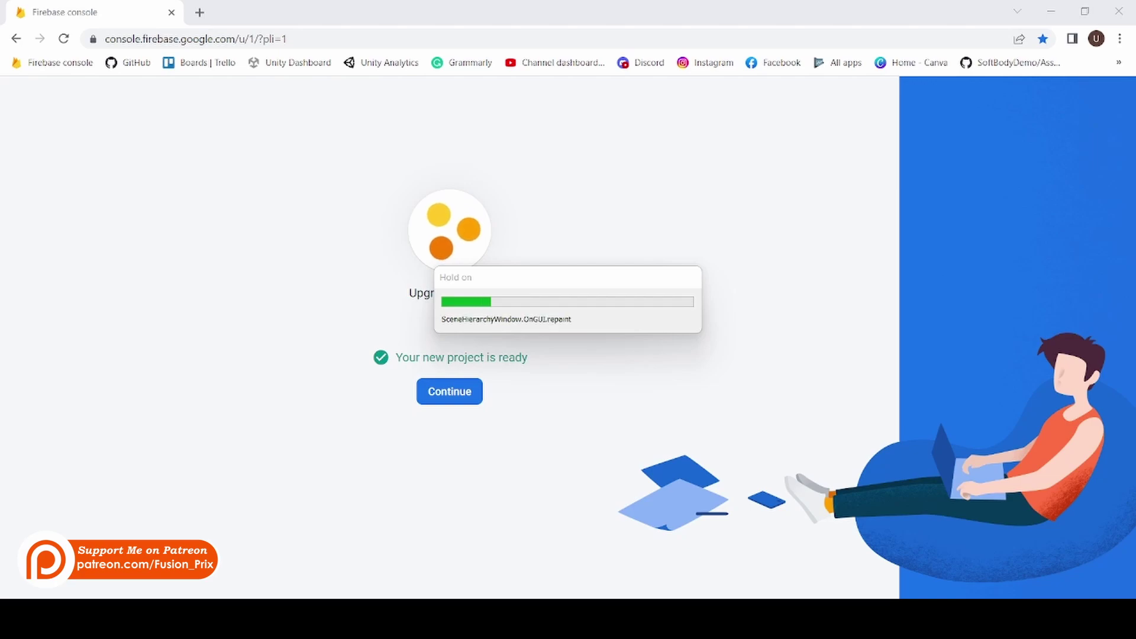
click(684, 550)
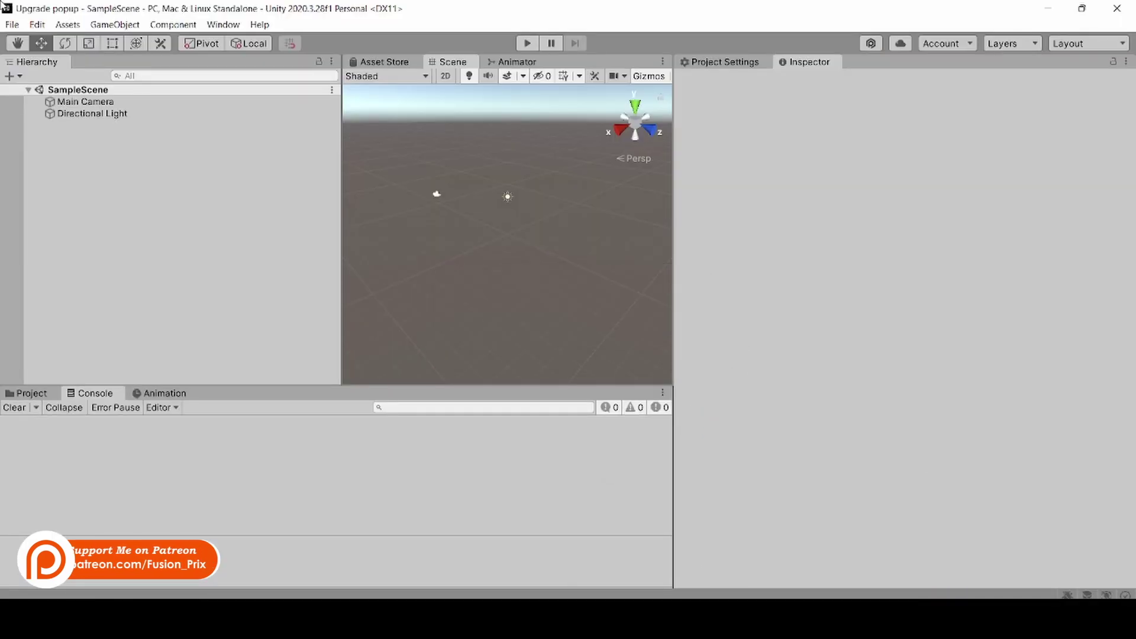
Switch the build platform to Android in Build Settings, then close the window.
click(18, 26)
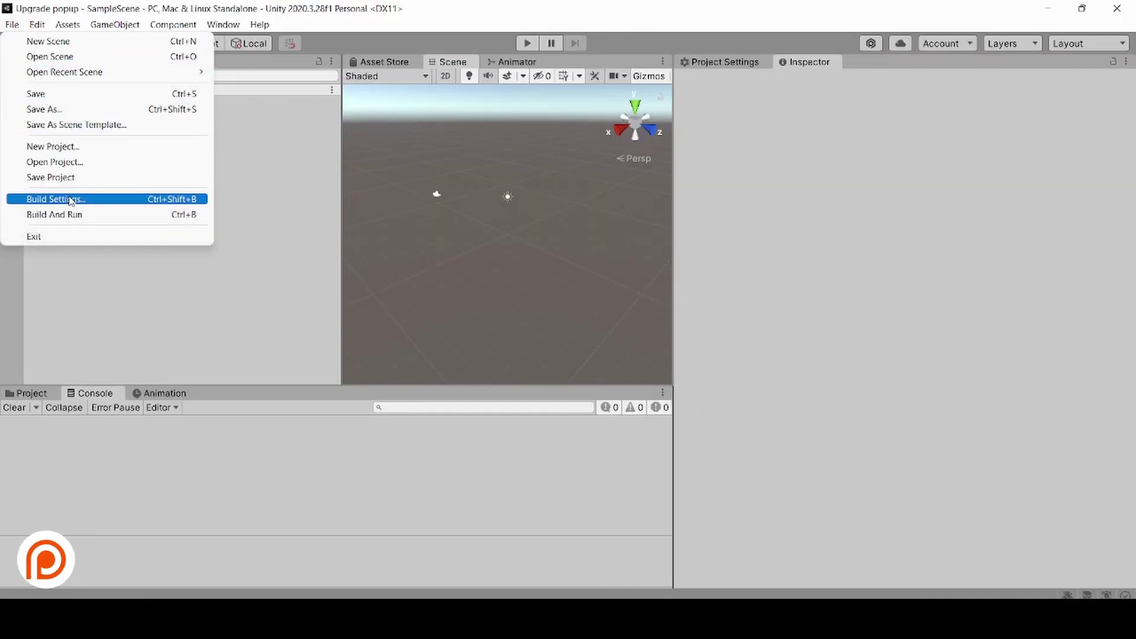
click(92, 198)
click(316, 302)
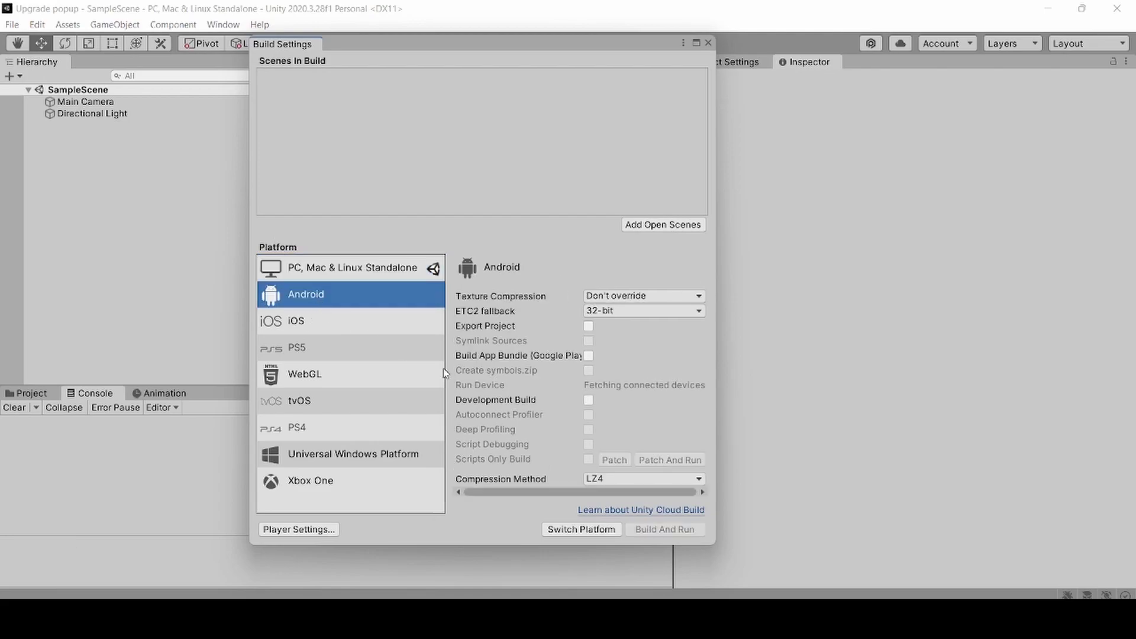
click(574, 529)
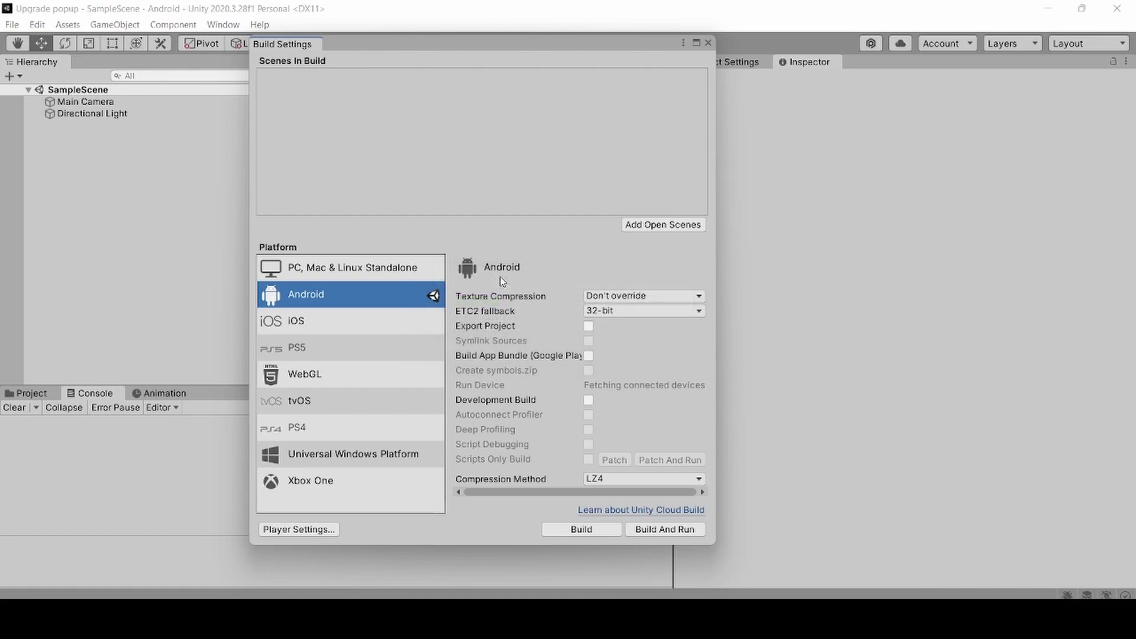
click(708, 43)
Open the Player page of Project Settings in a wider panel.
click(45, 26)
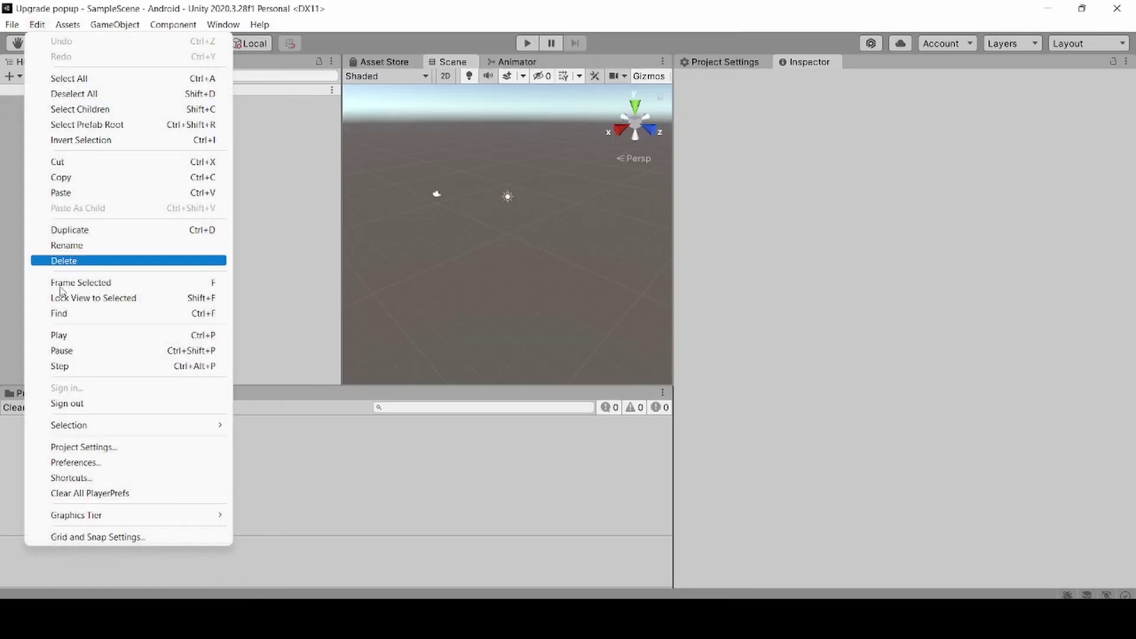
click(100, 450)
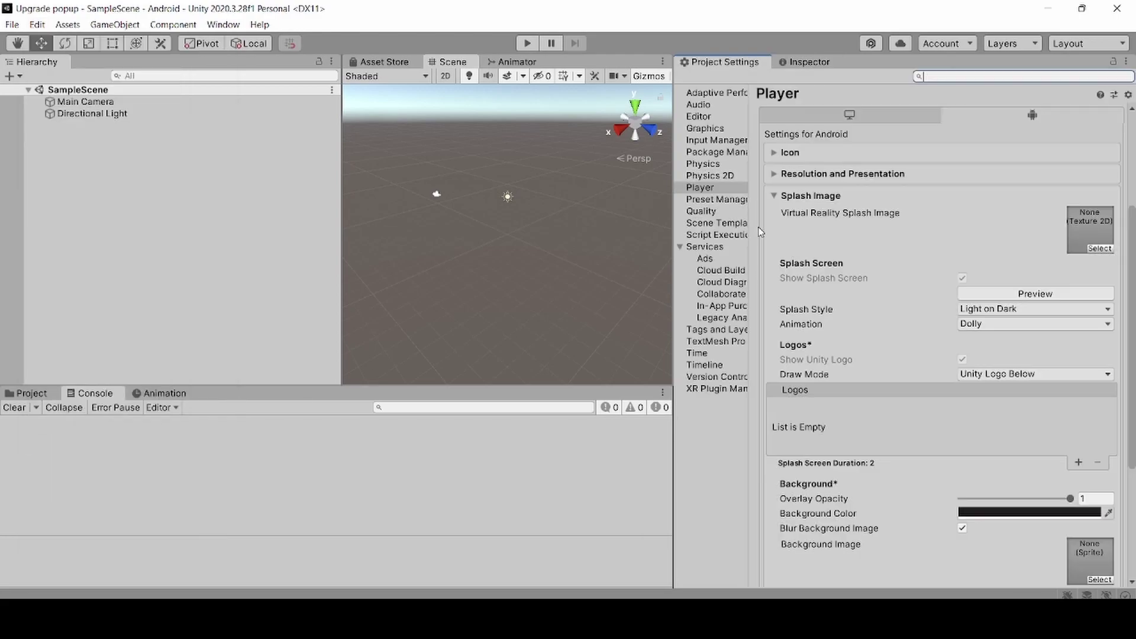
drag(674, 259, 515, 258)
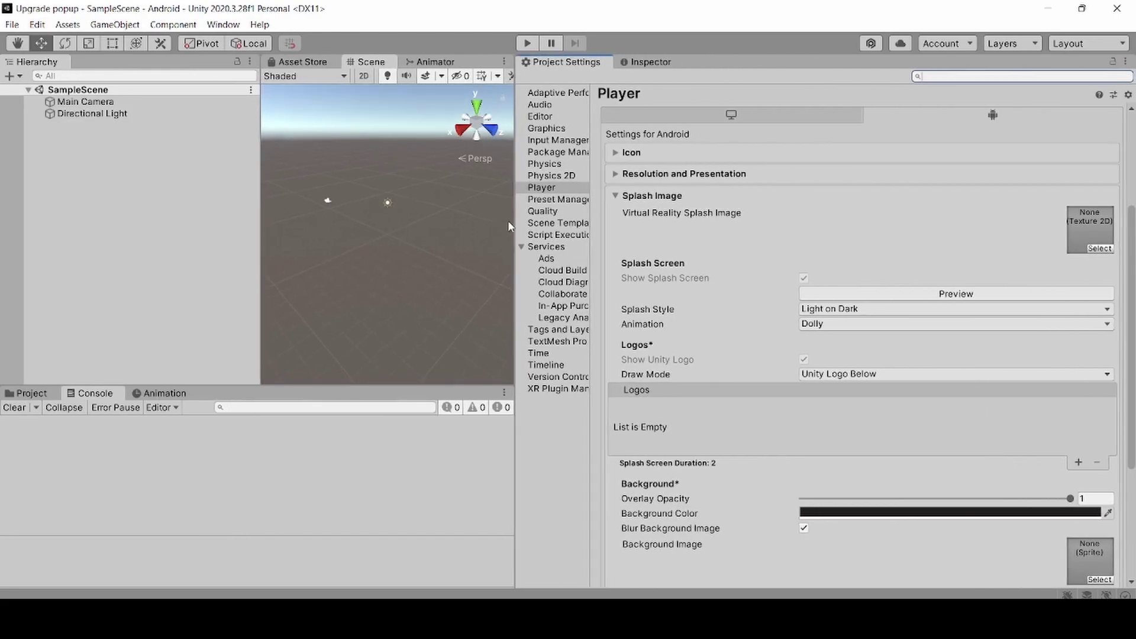
click(542, 188)
scroll(638, 306, down, 5)
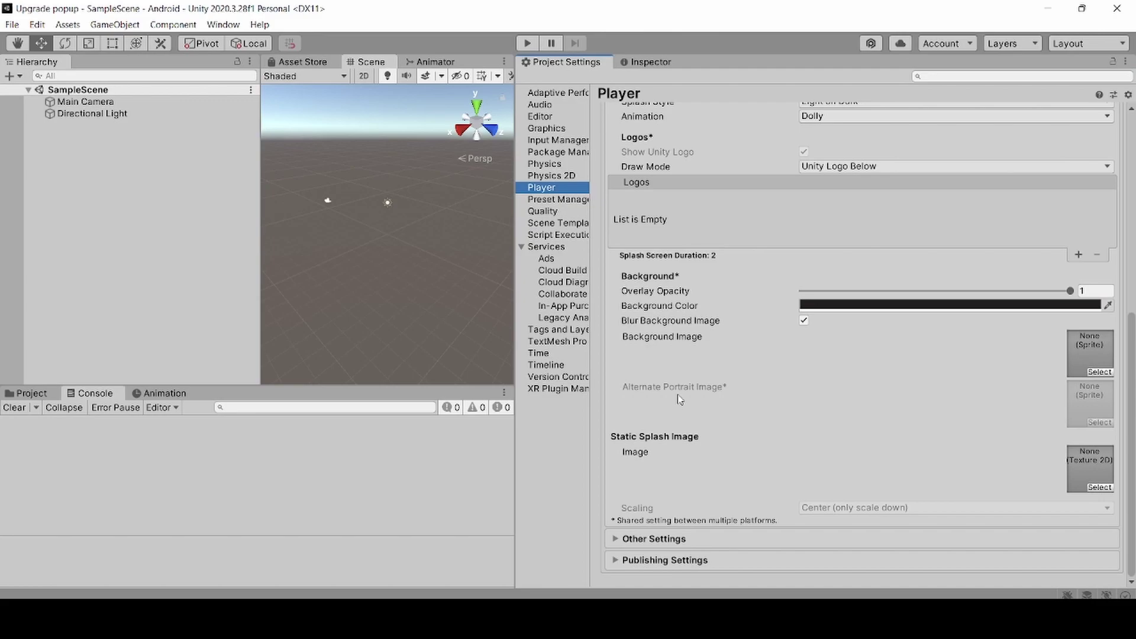
Enable Override Default Package Name and select com.DefaultCompany.Upgradepopup for copying.
click(620, 540)
scroll(725, 336, down, 12)
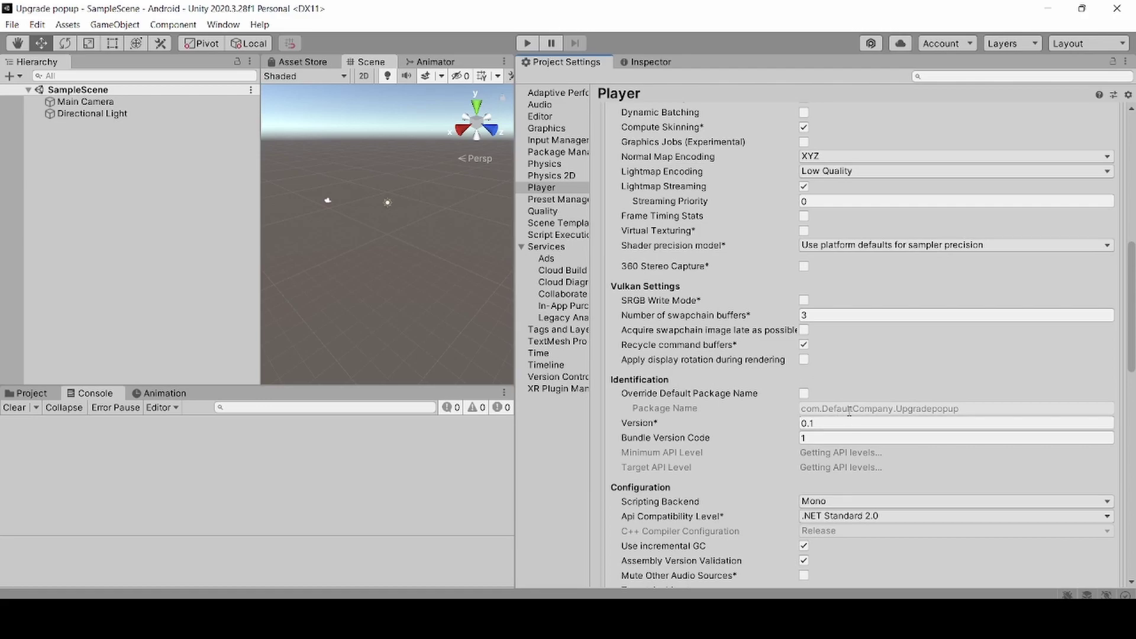
click(804, 394)
click(998, 412)
key(ctrl+c)
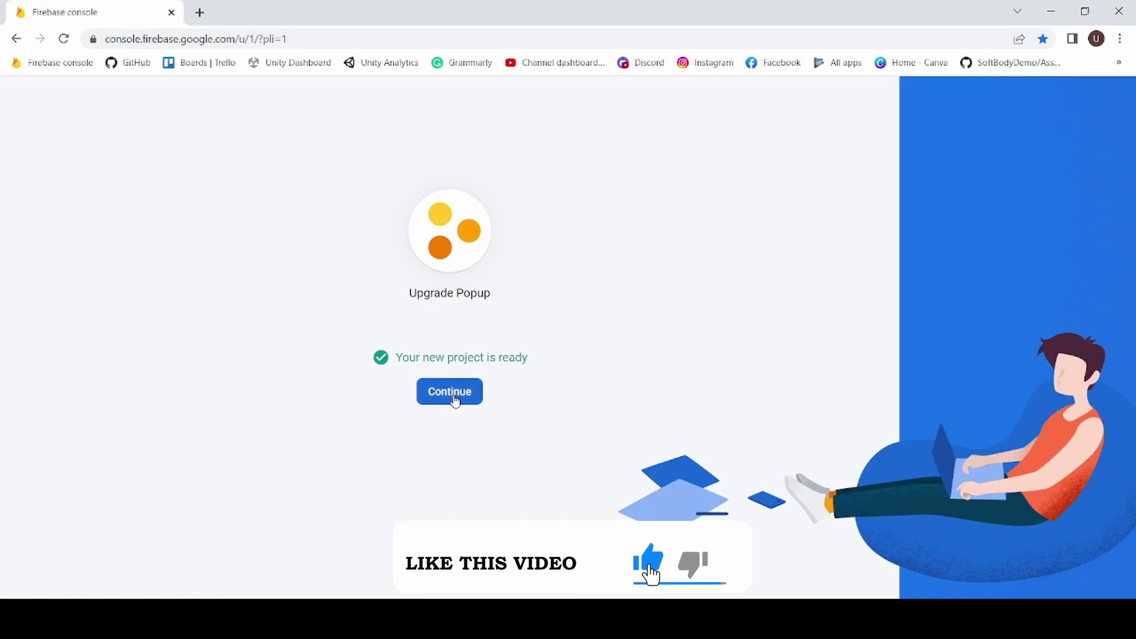
click(451, 392)
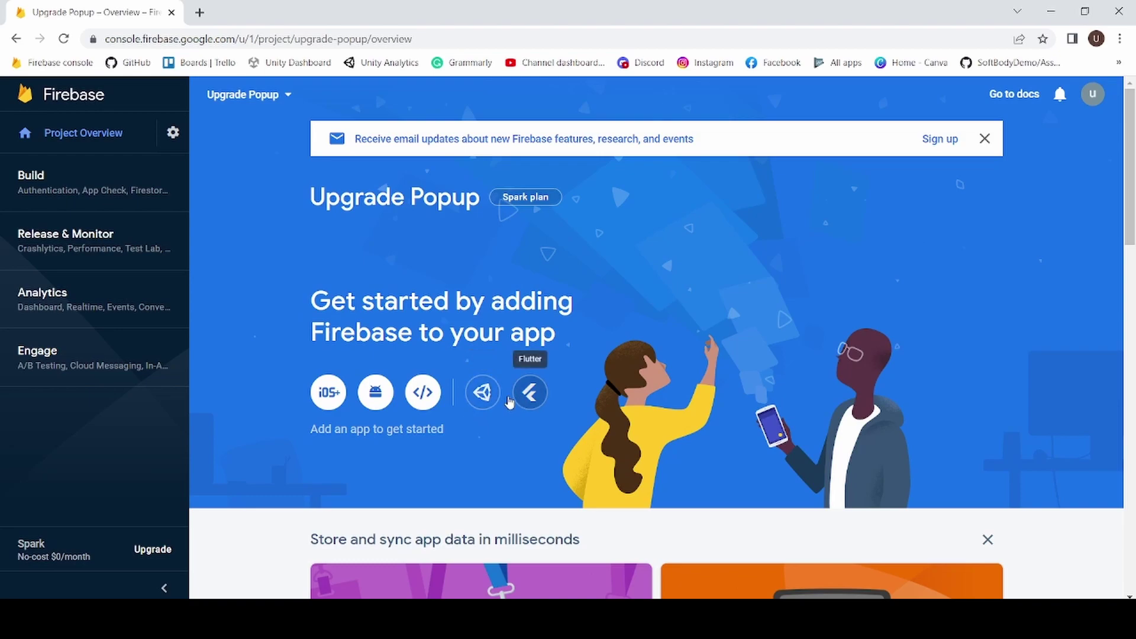
Register an Android Unity app with package name com.DefaultCompany.Upgradepopup in Firebase.
click(483, 392)
scroll(188, 403, down, 5)
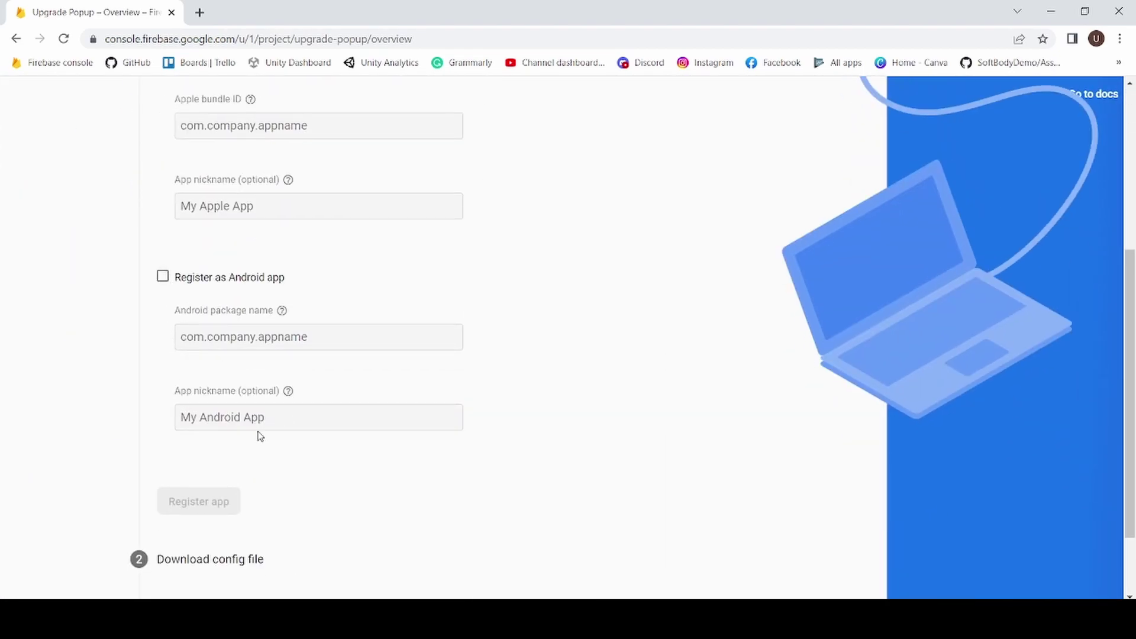
click(163, 277)
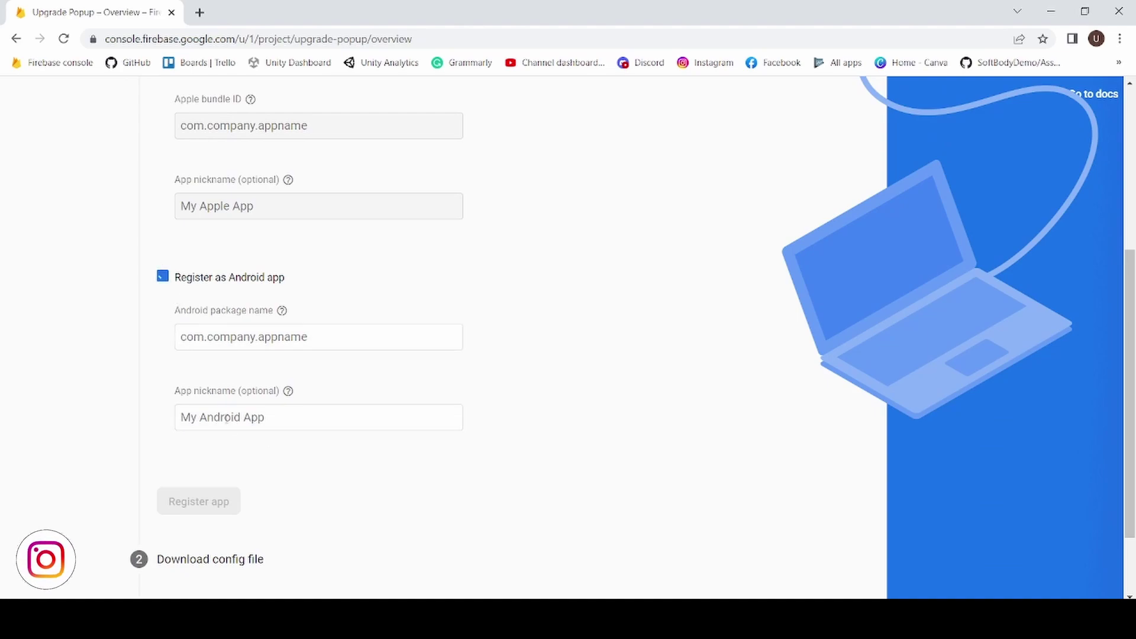
click(222, 337)
key(ctrl+v)
scroll(246, 403, down, 2)
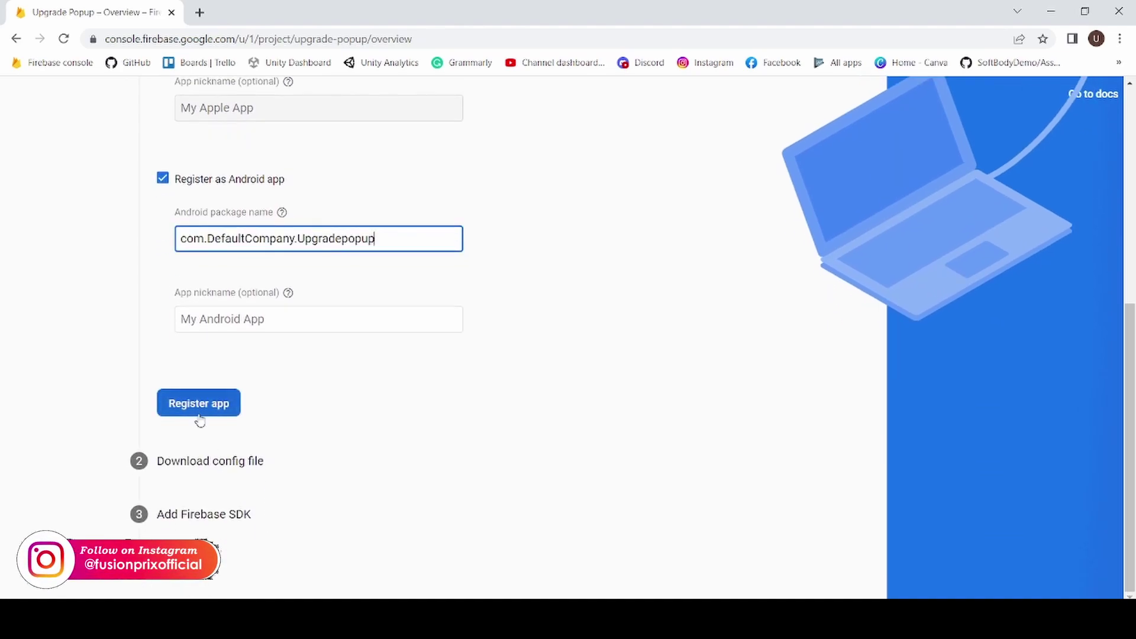
click(200, 414)
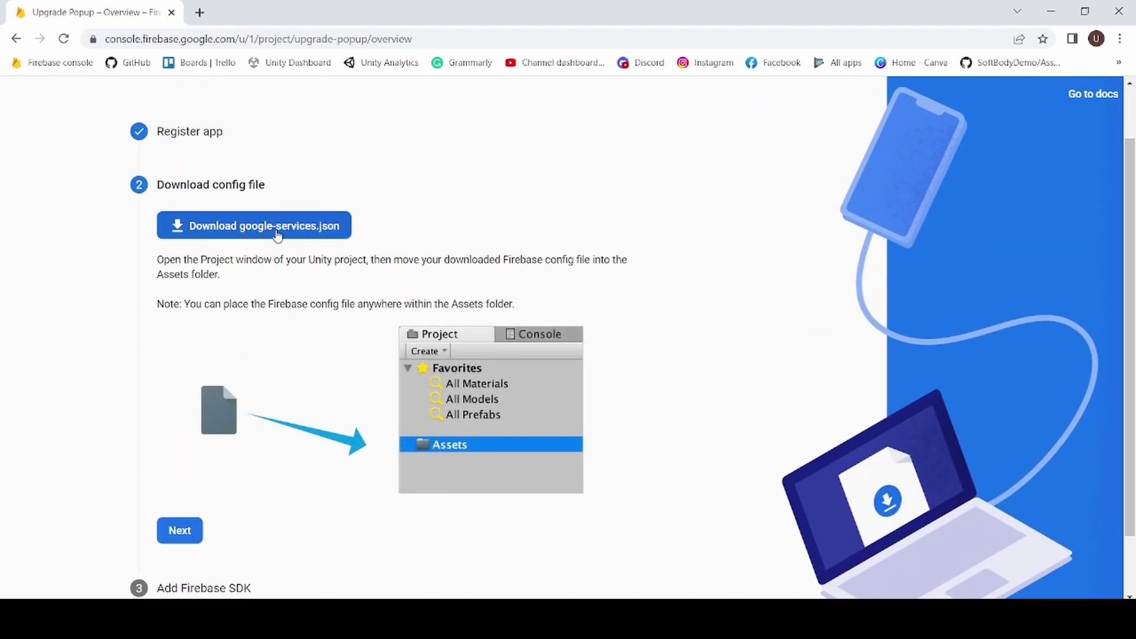
Download google-services.json and finish the remaining setup steps to the console.
click(281, 232)
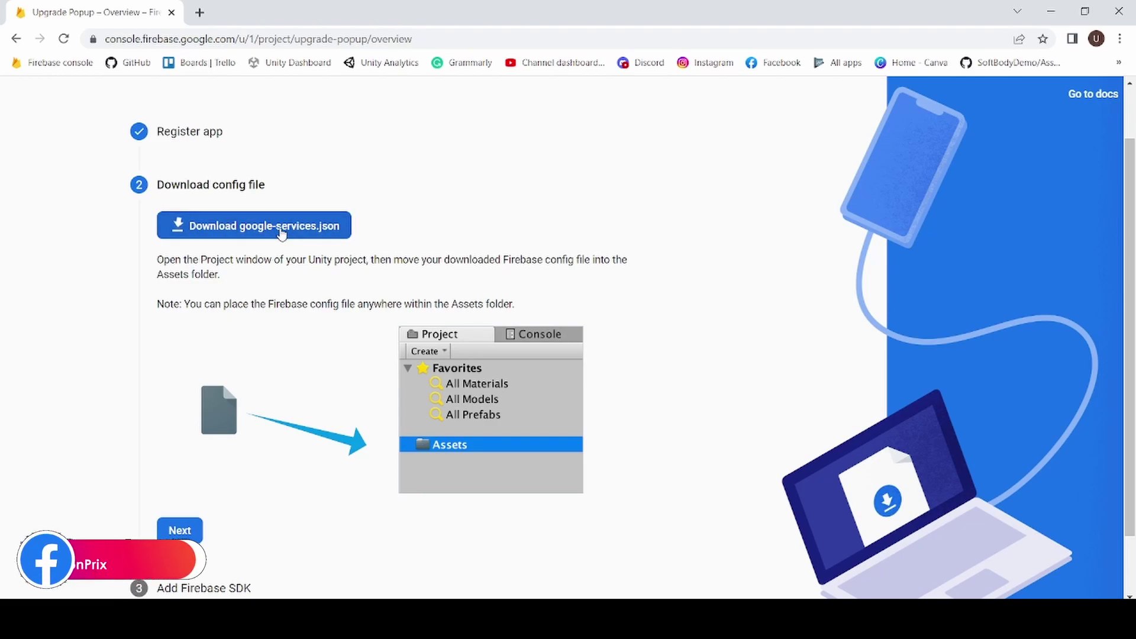
scroll(243, 486, down, 2)
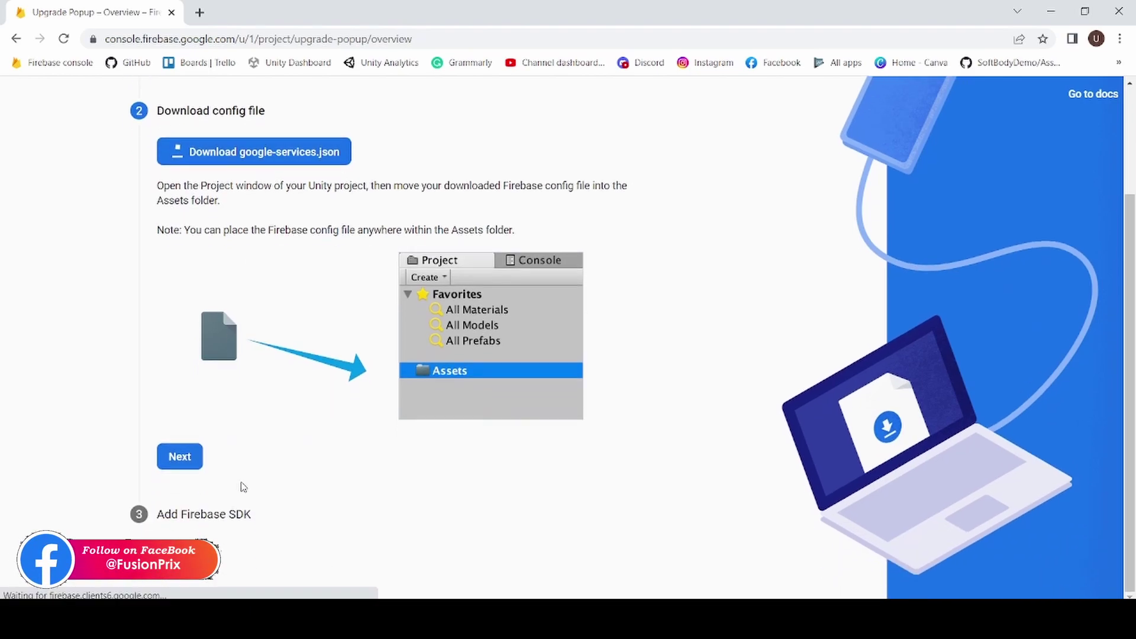
click(175, 417)
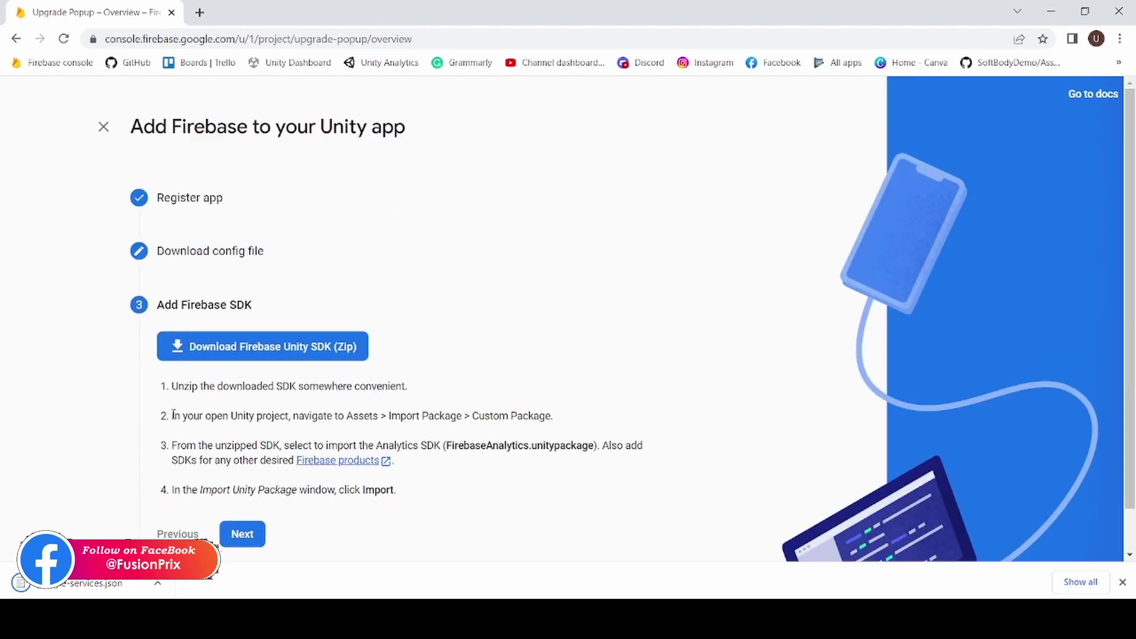
click(241, 533)
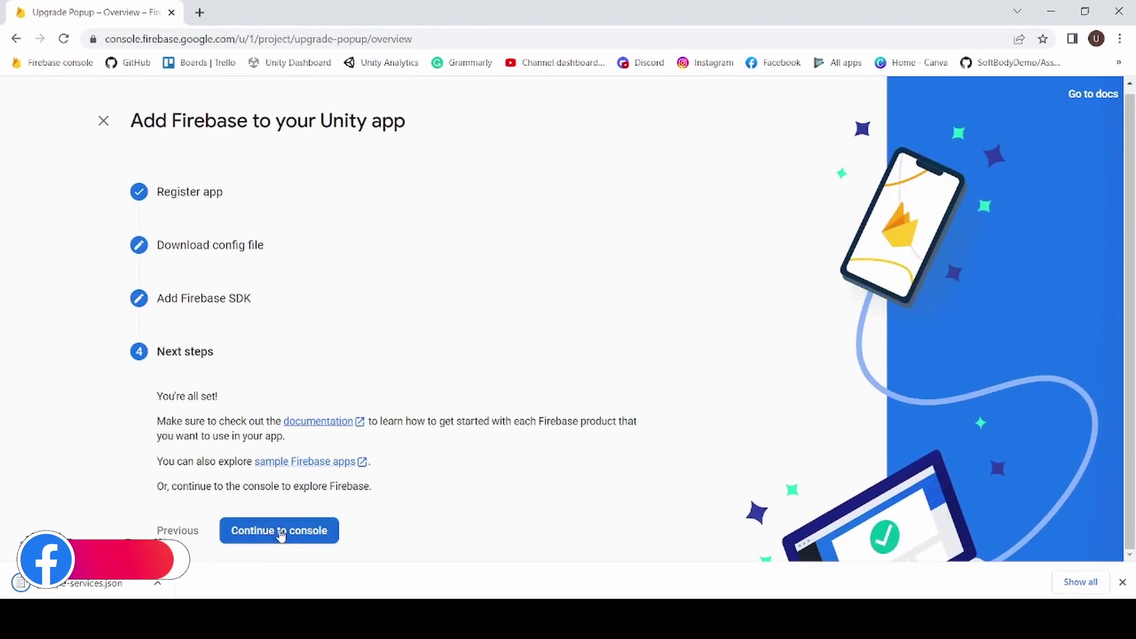
click(279, 530)
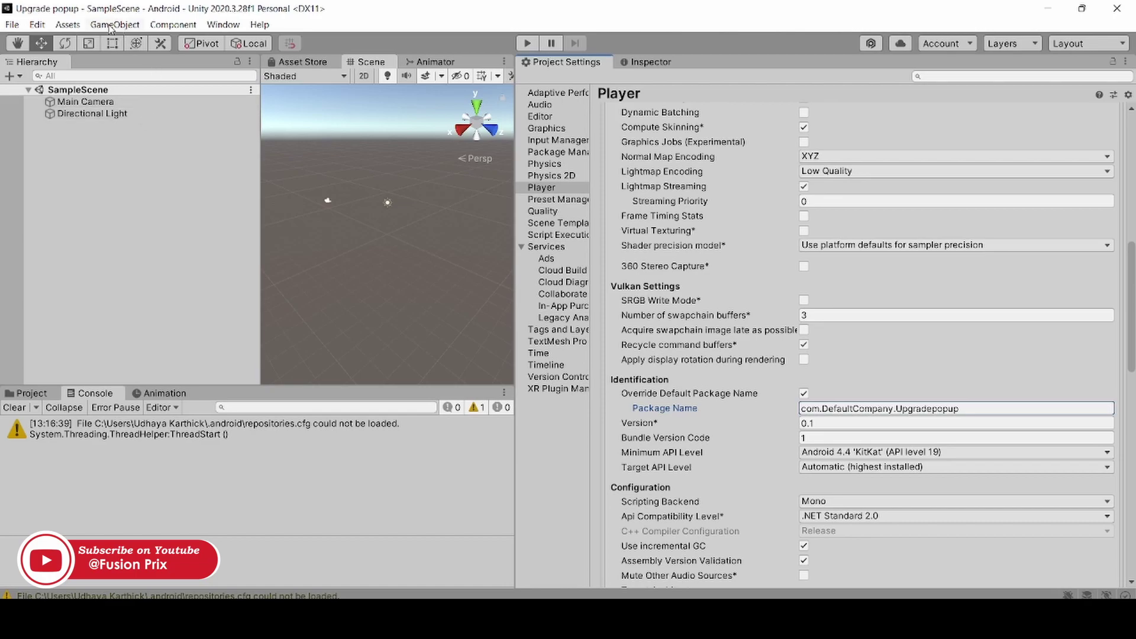
Start a custom package import and browse to Plugins/firebase_unity_sdk/dotnet4.
click(70, 25)
mouse_move(142, 200)
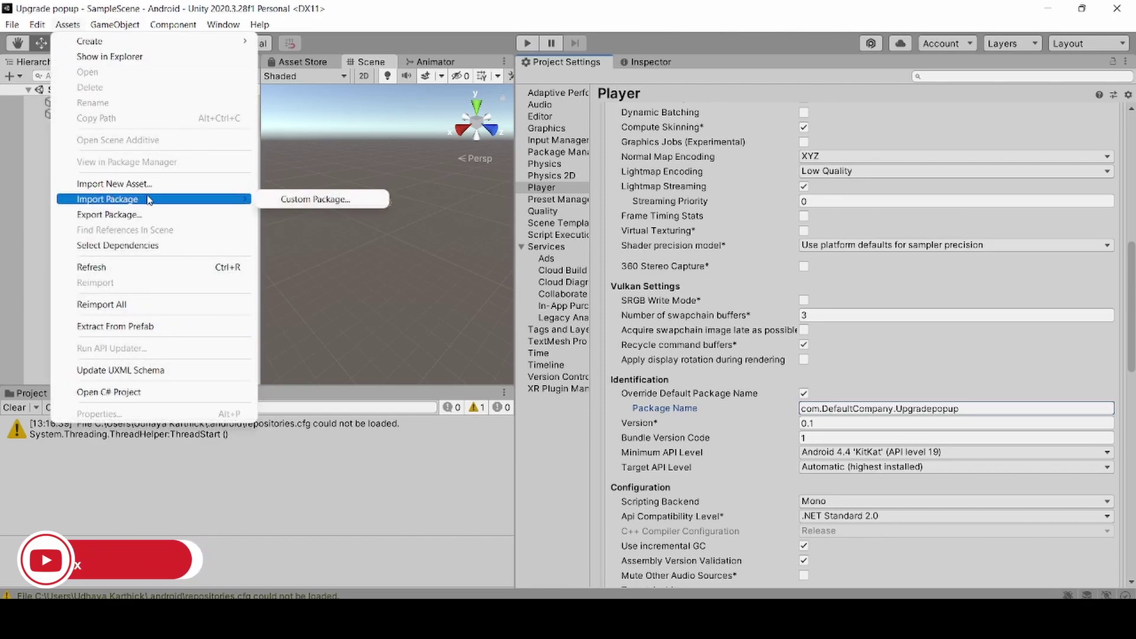
click(323, 200)
double_click(178, 247)
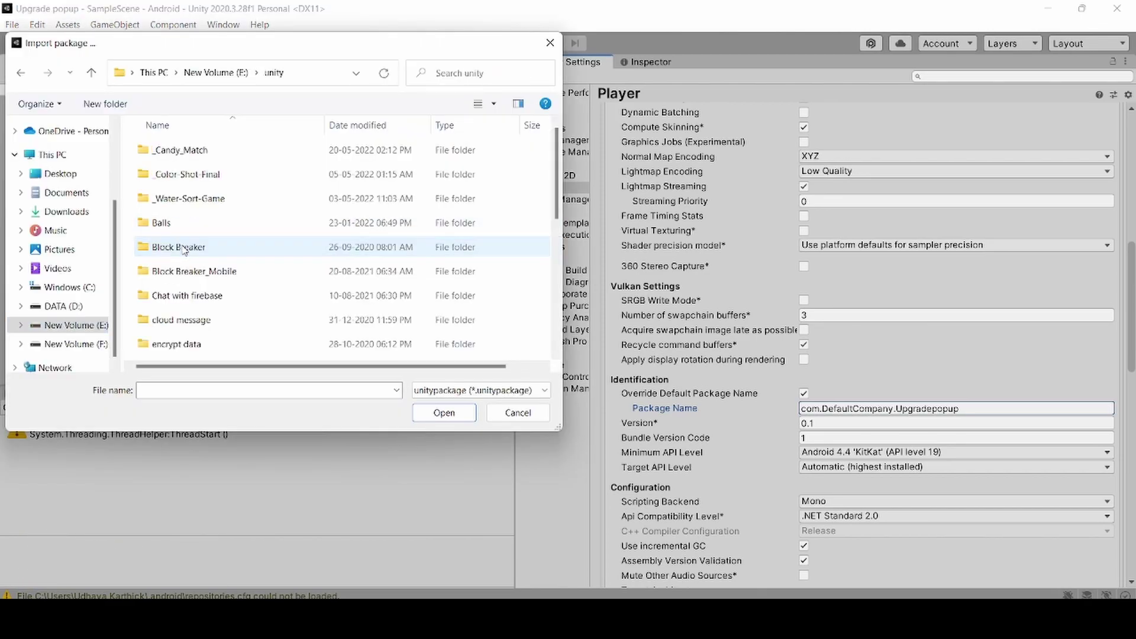
scroll(211, 239, down, 3)
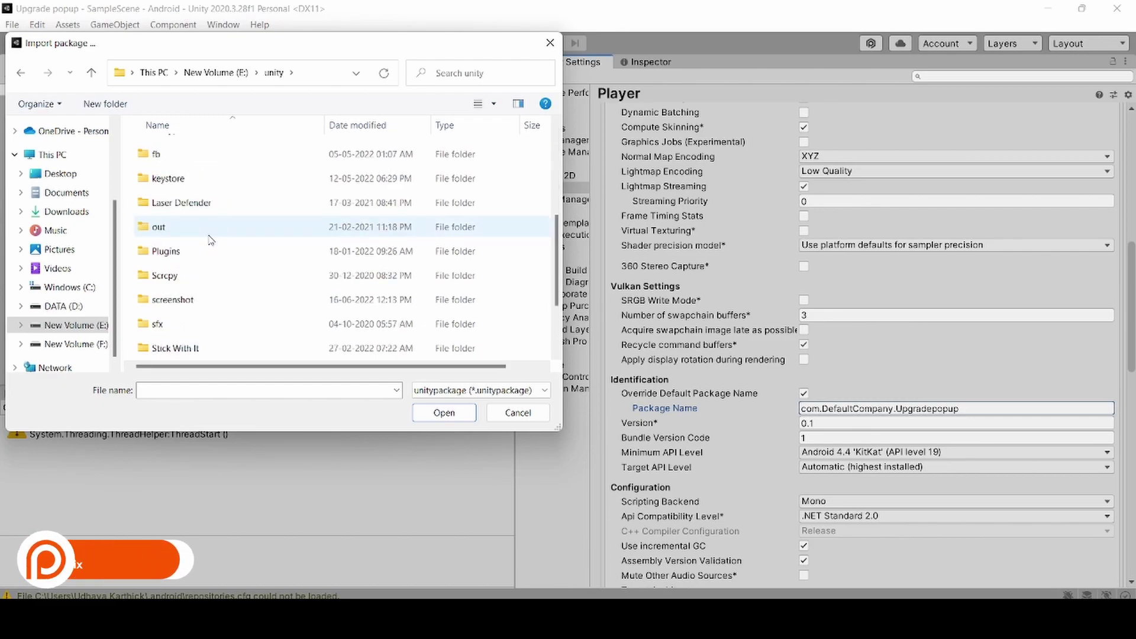
scroll(211, 239, up, 1)
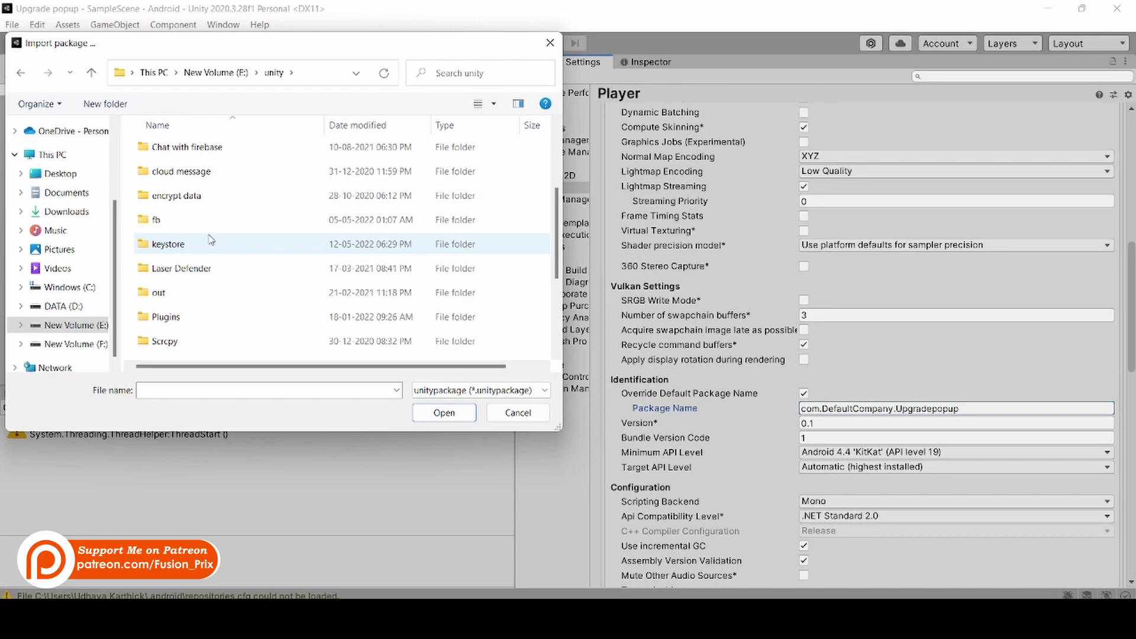
double_click(158, 317)
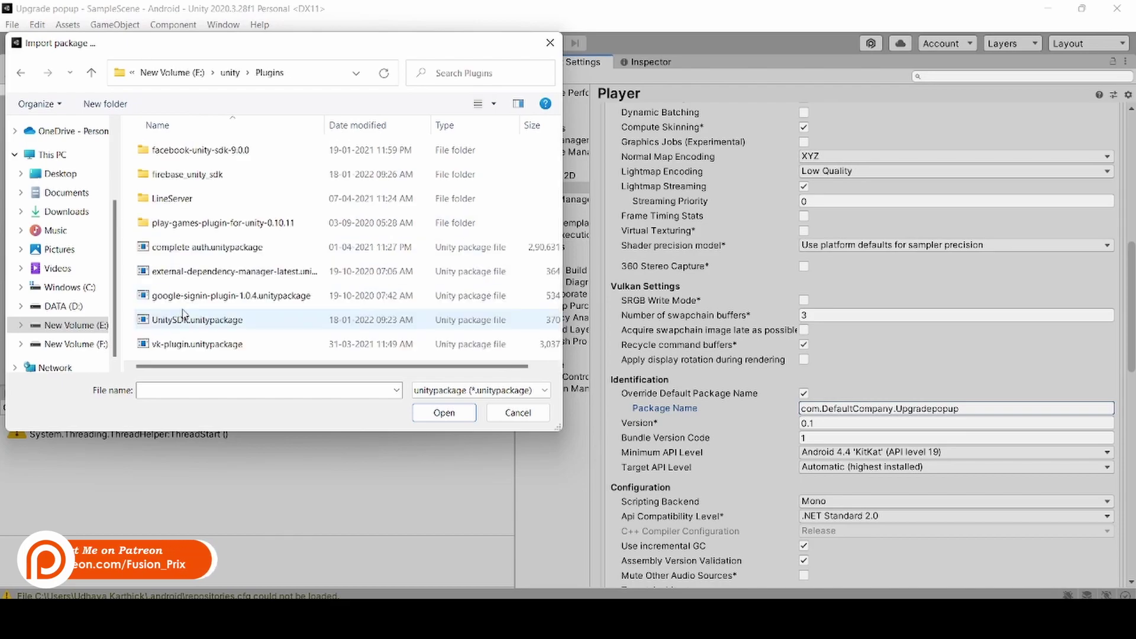
double_click(185, 172)
double_click(149, 174)
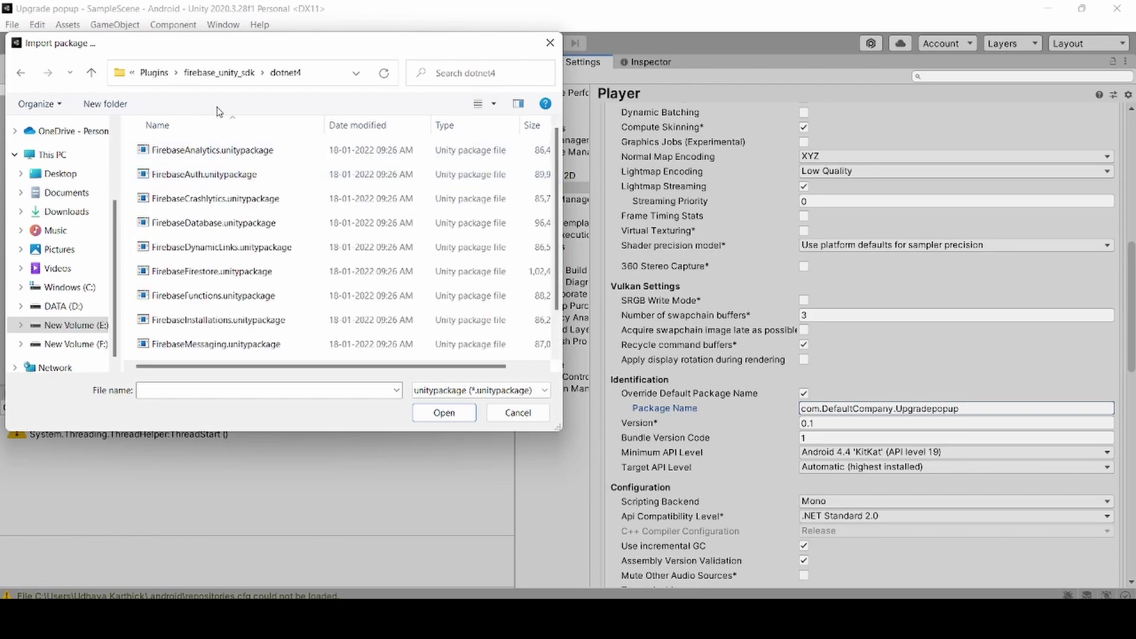
key(alt+Left)
double_click(198, 174)
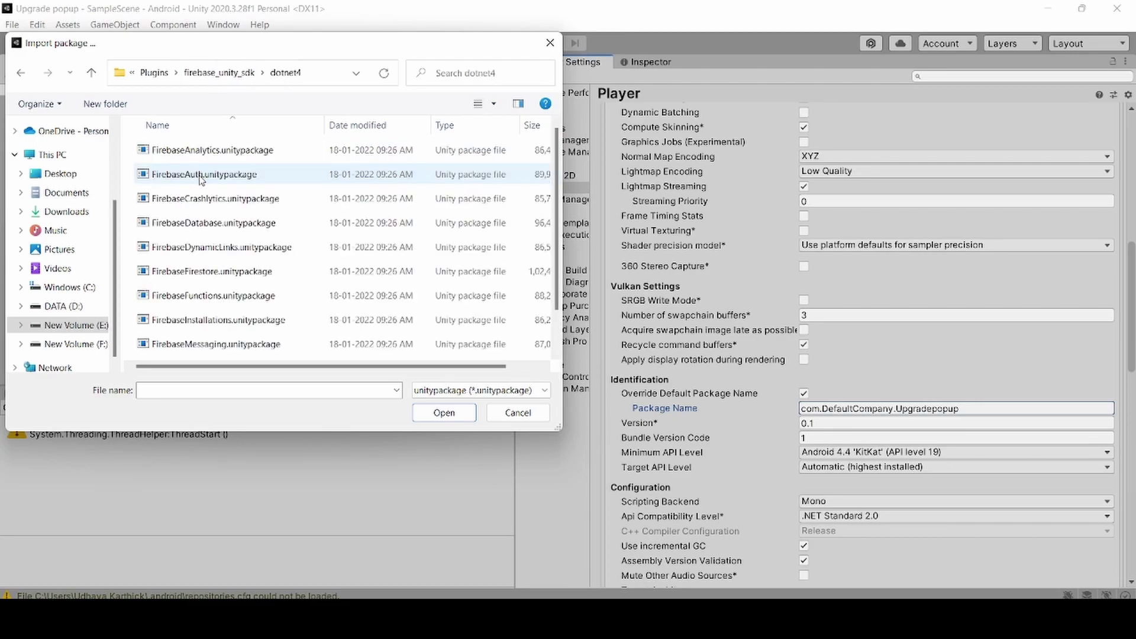
Import all files of FirebaseDatabase.unitypackage.
click(203, 229)
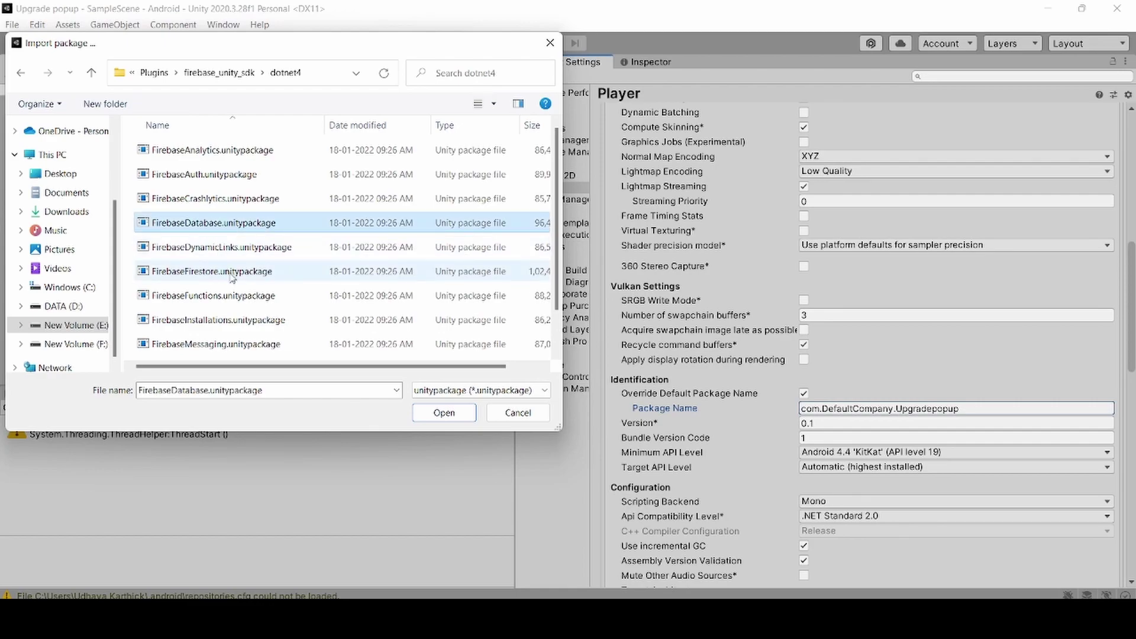
click(444, 414)
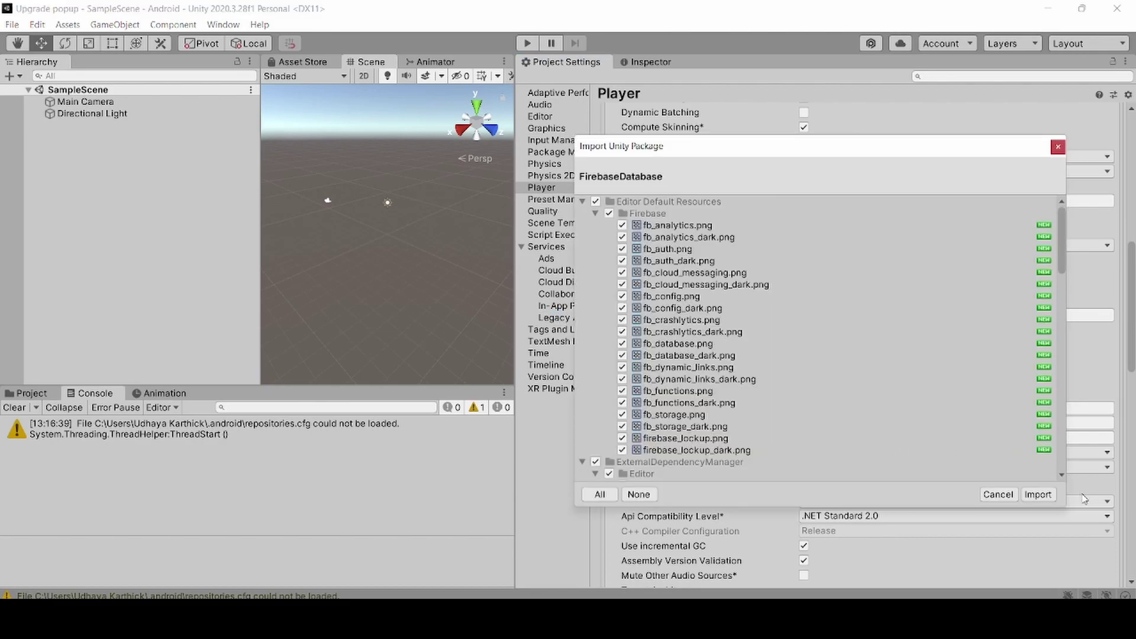
click(1047, 495)
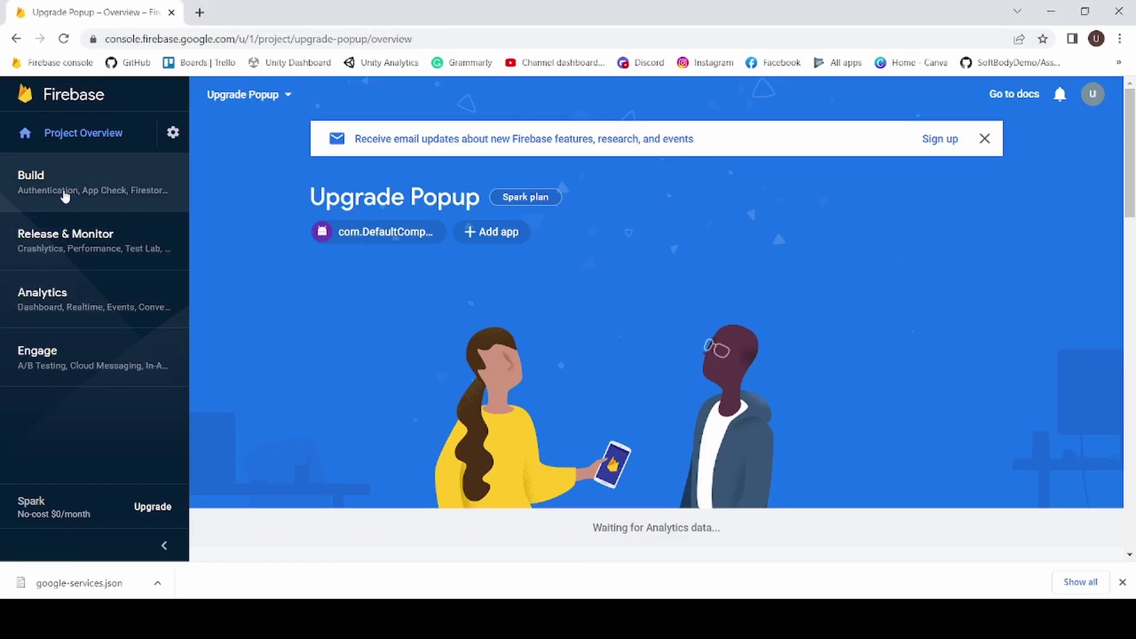
click(66, 195)
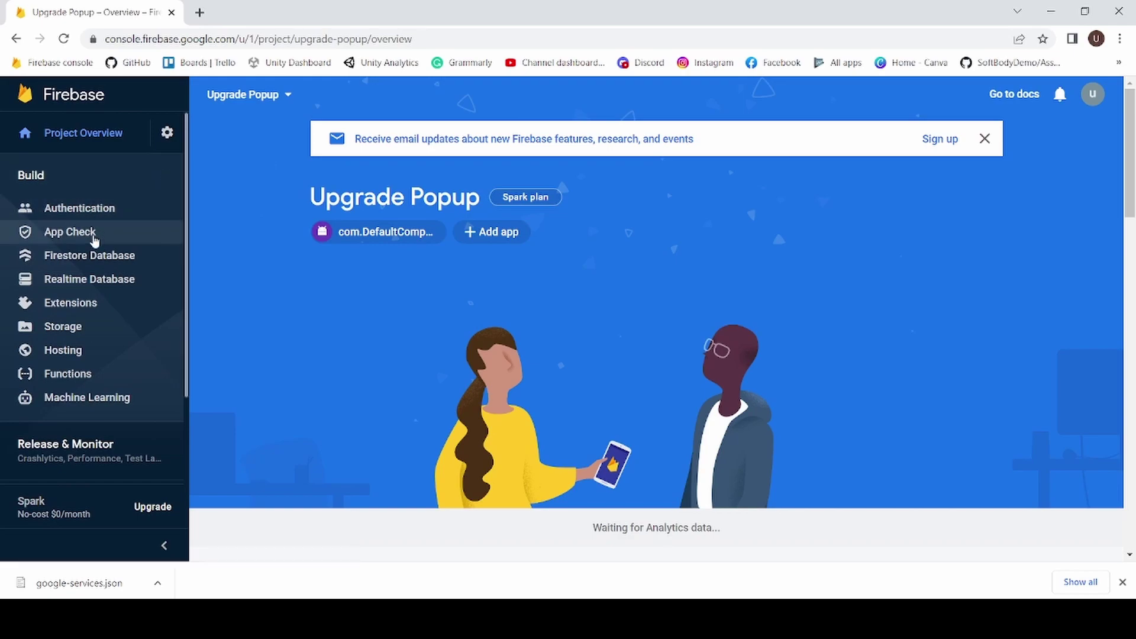
Create a Realtime Database in us-central1 using test mode rules.
click(97, 279)
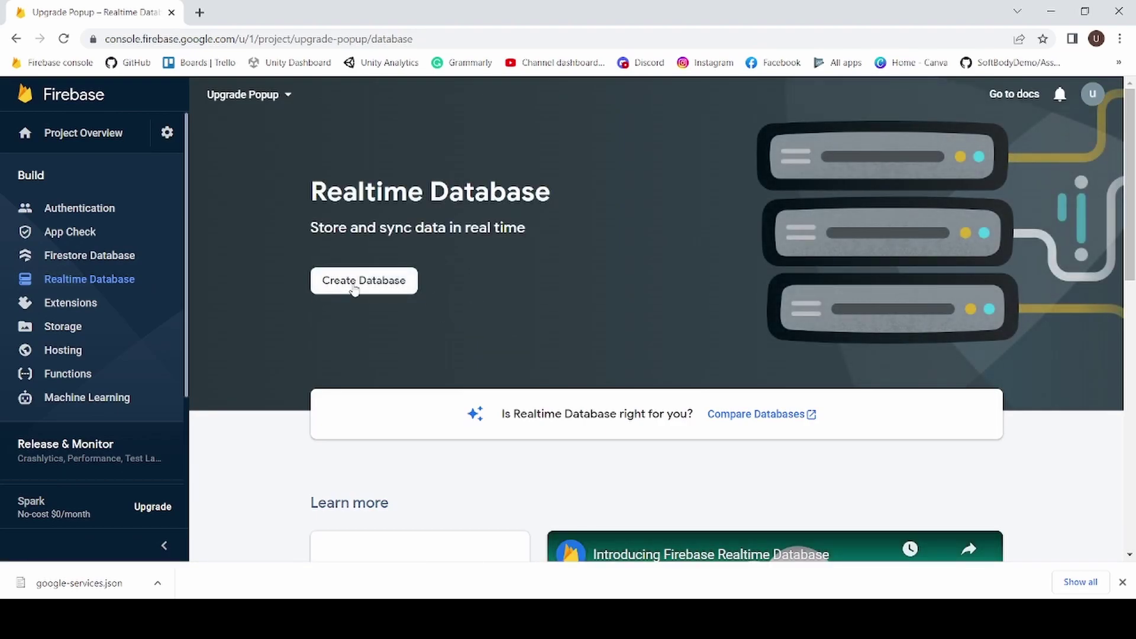
click(355, 288)
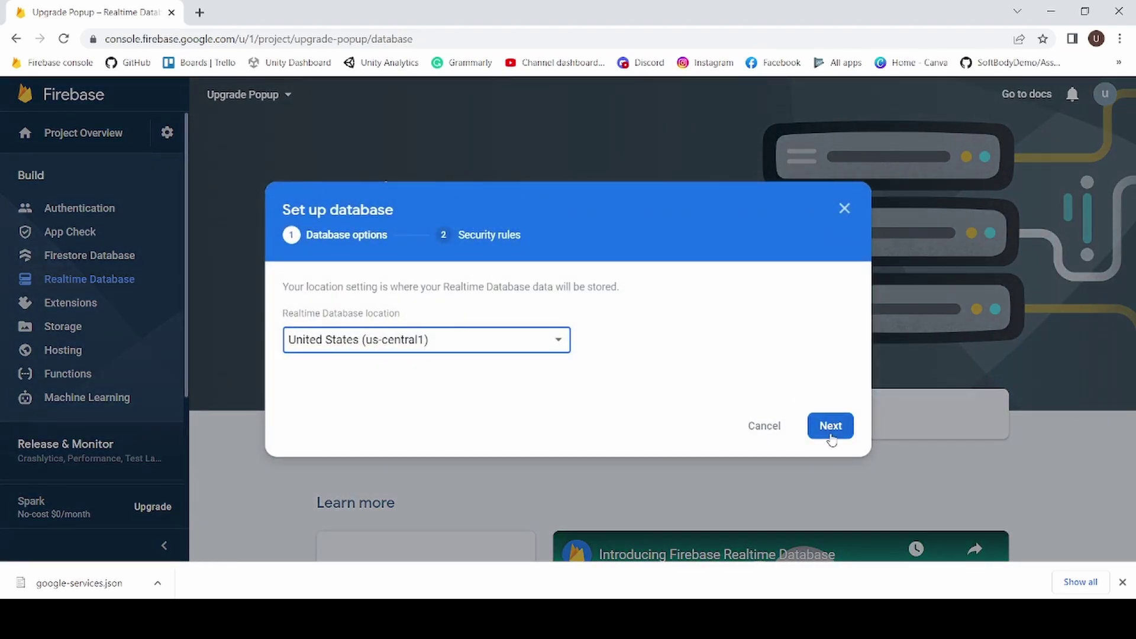
click(829, 428)
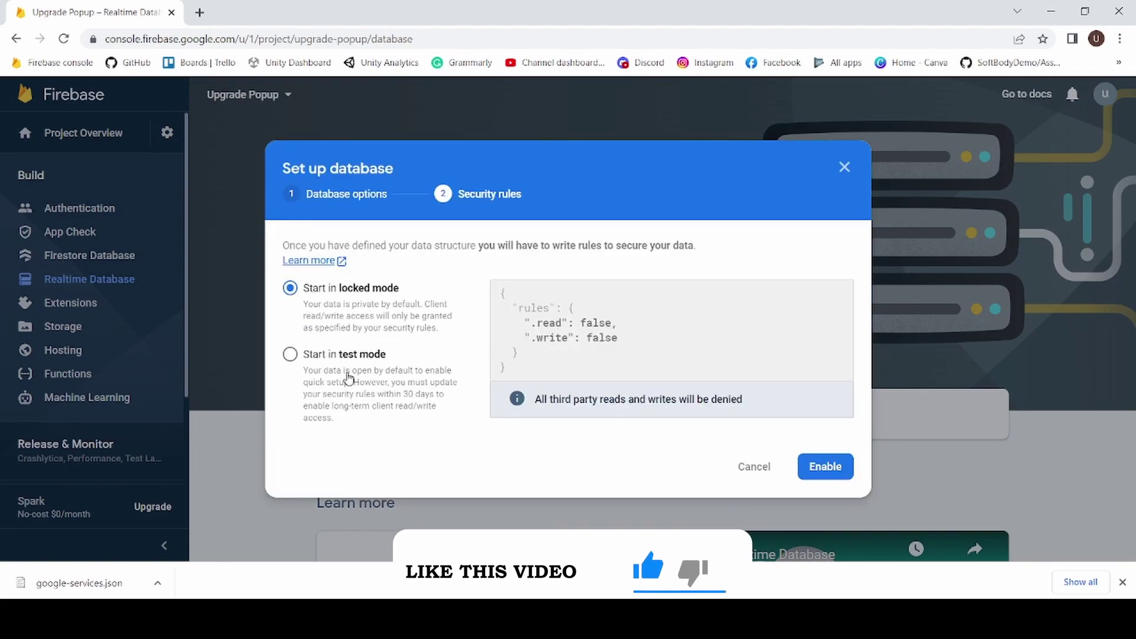
click(290, 355)
click(841, 481)
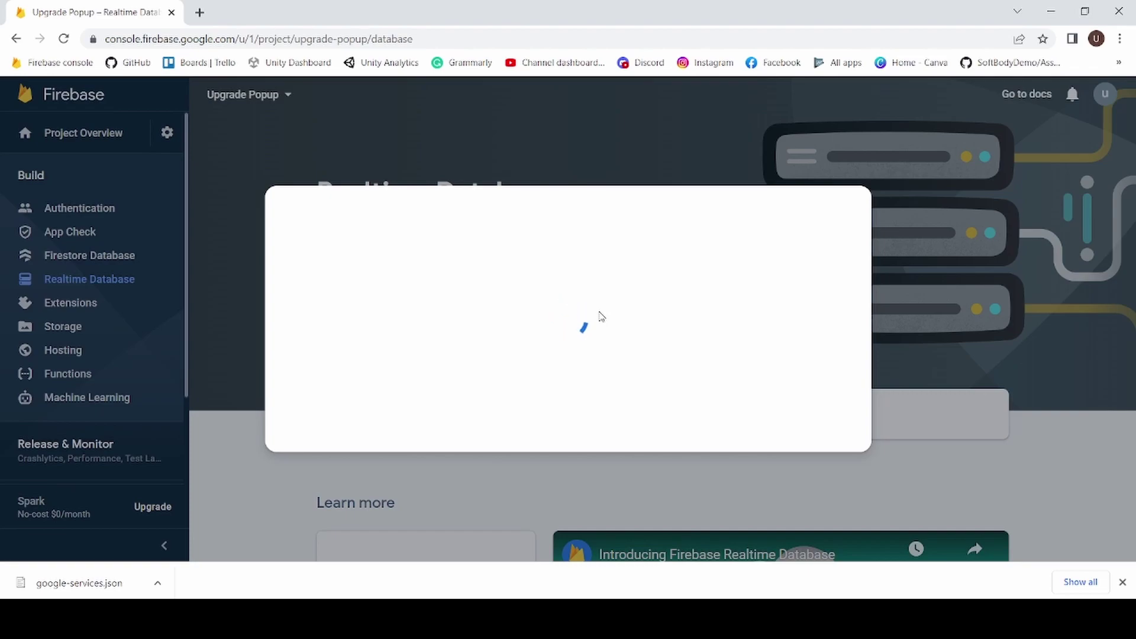
click(1122, 584)
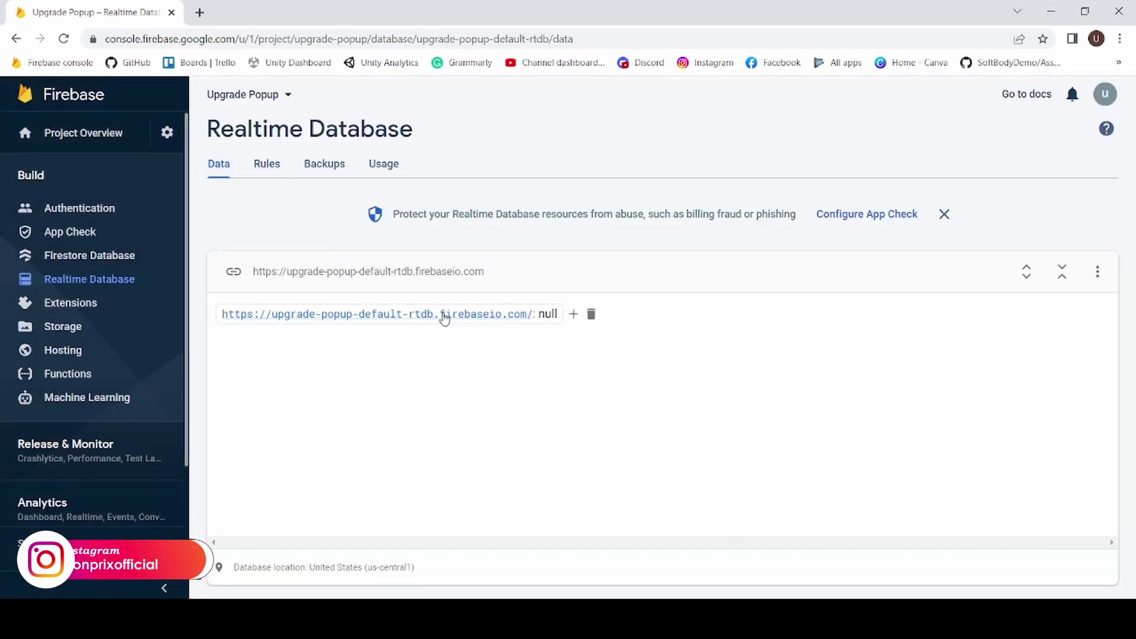
Open the Firebase project settings page.
click(177, 138)
click(207, 138)
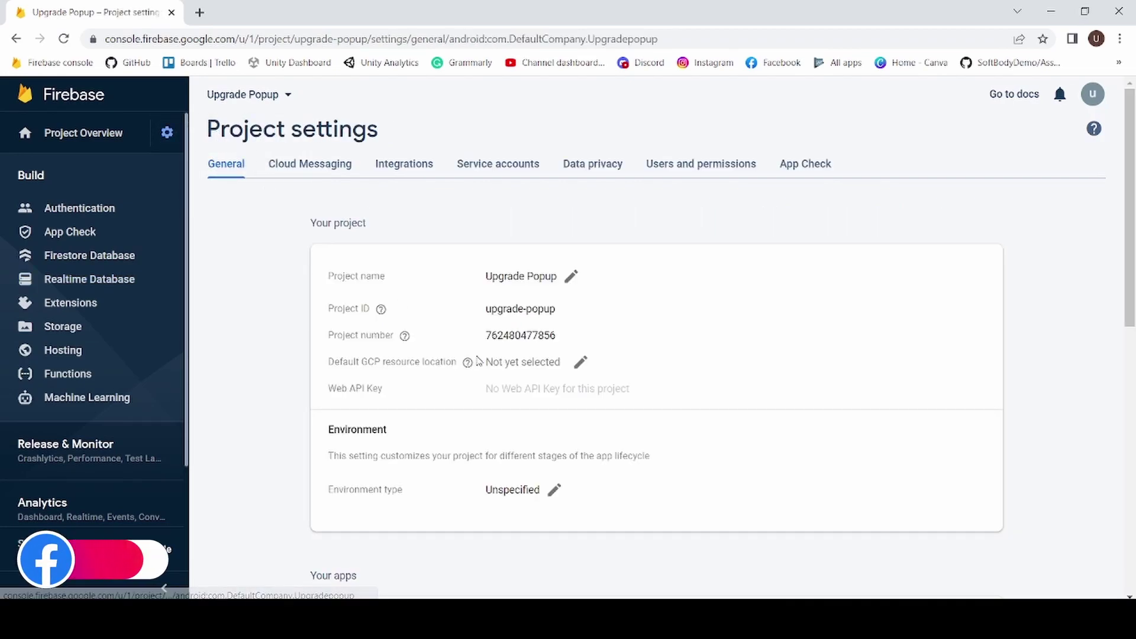
scroll(338, 318, up, 4)
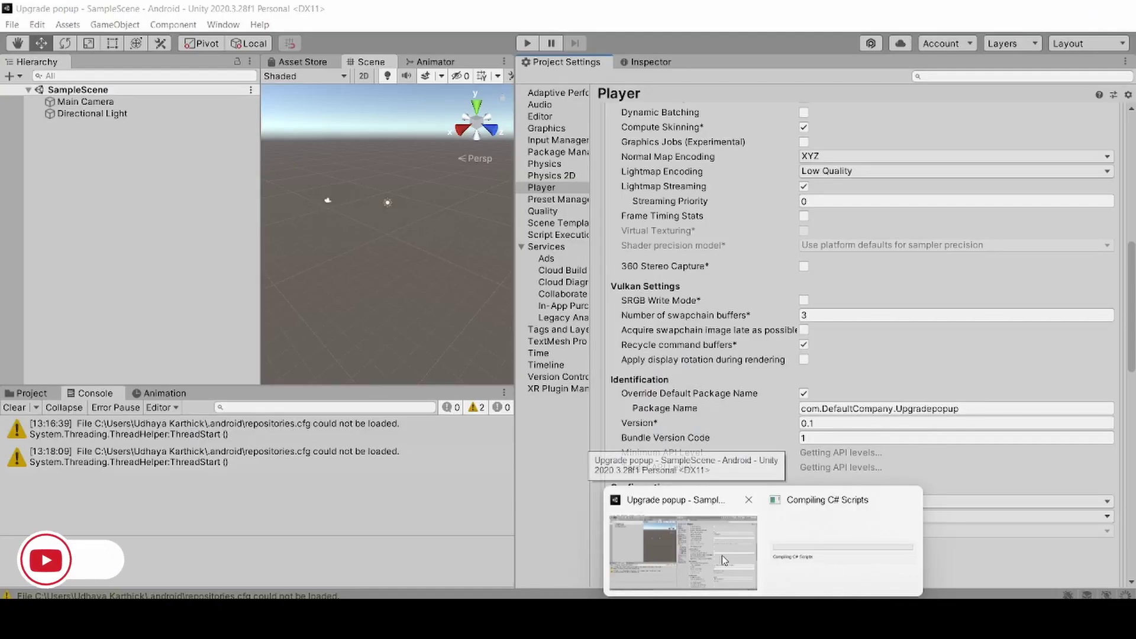
Enable automatic Android dependency resolution and widen the Project, Hierarchy and Scene panels.
click(725, 560)
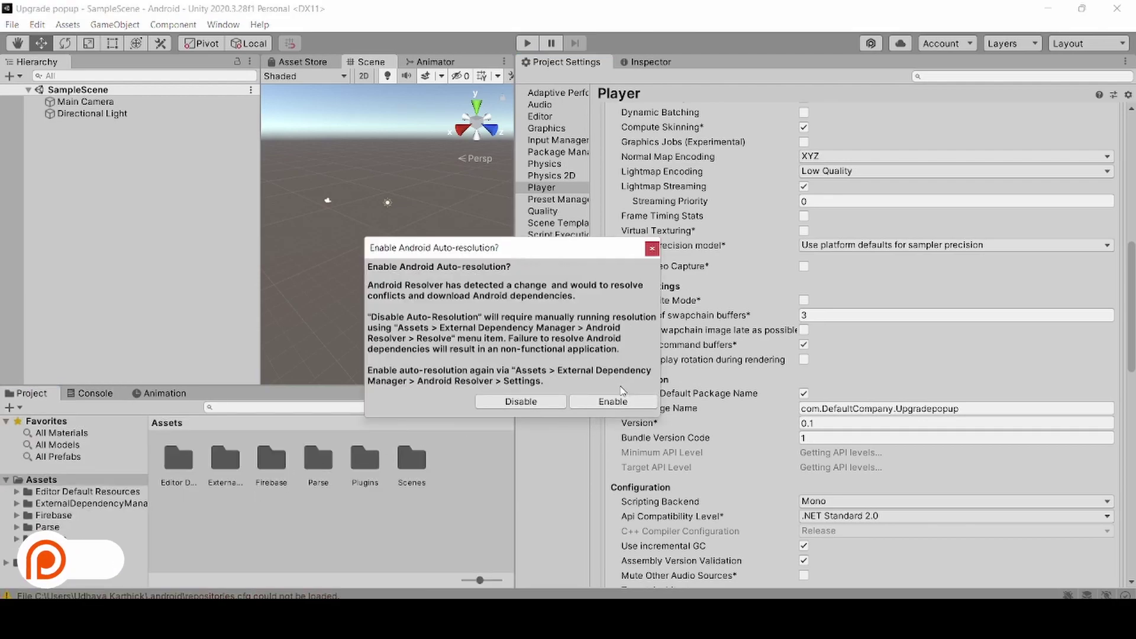
click(612, 402)
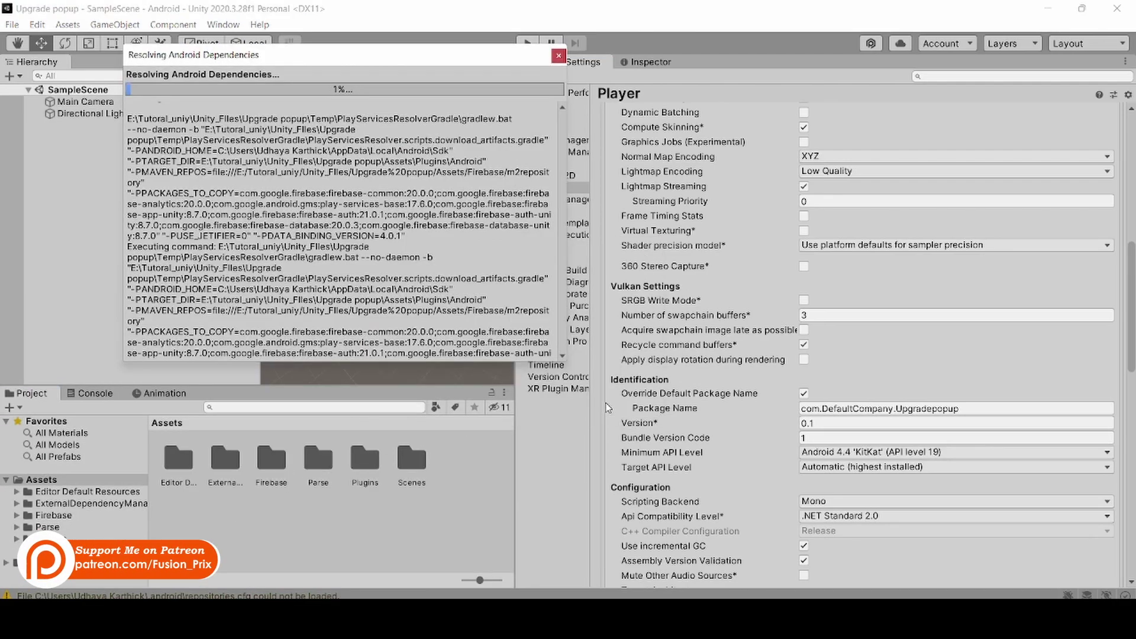
drag(517, 469, 617, 460)
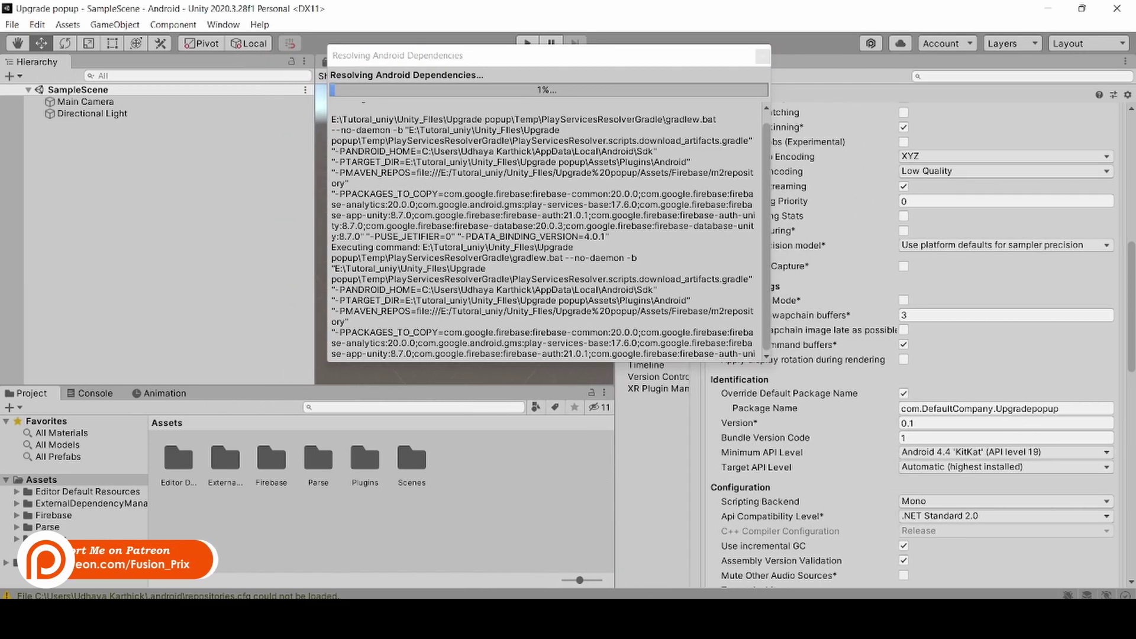
mouse_move(601, 621)
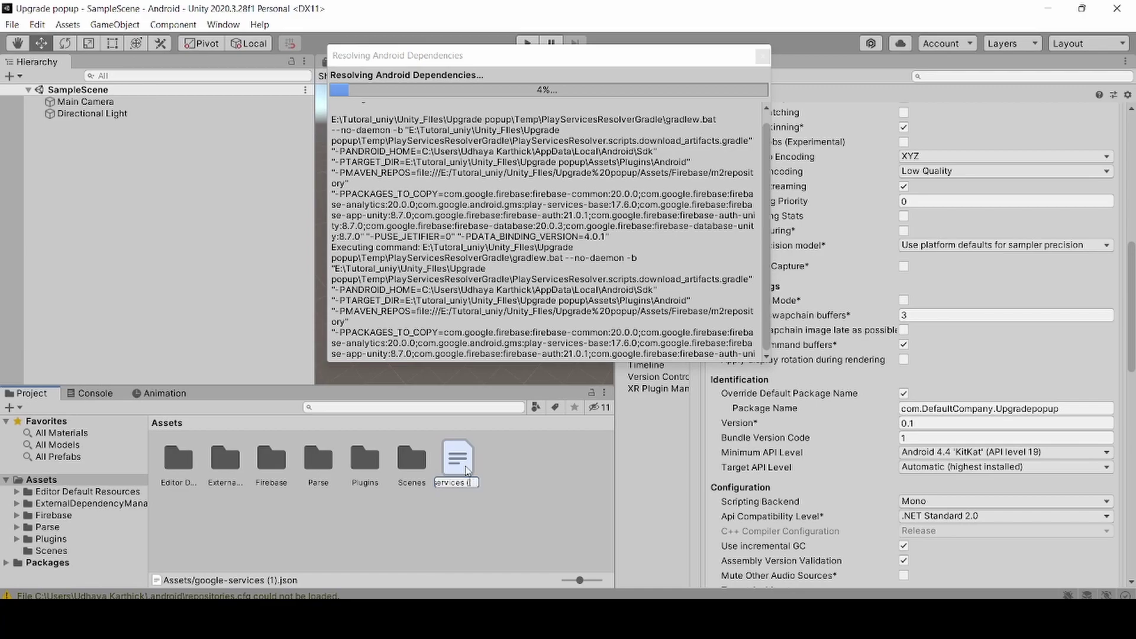
mouse_move(454, 62)
mouse_down()
mouse_move(444, 88)
mouse_move(474, 92)
mouse_move(428, 95)
mouse_move(454, 78)
mouse_up()
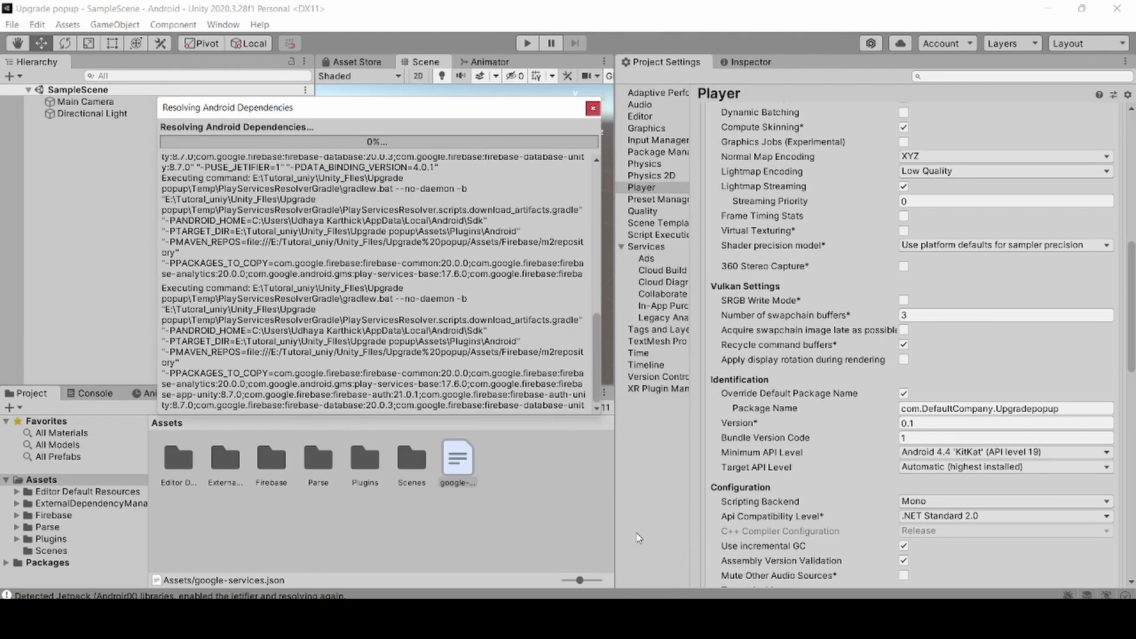
drag(616, 530, 731, 528)
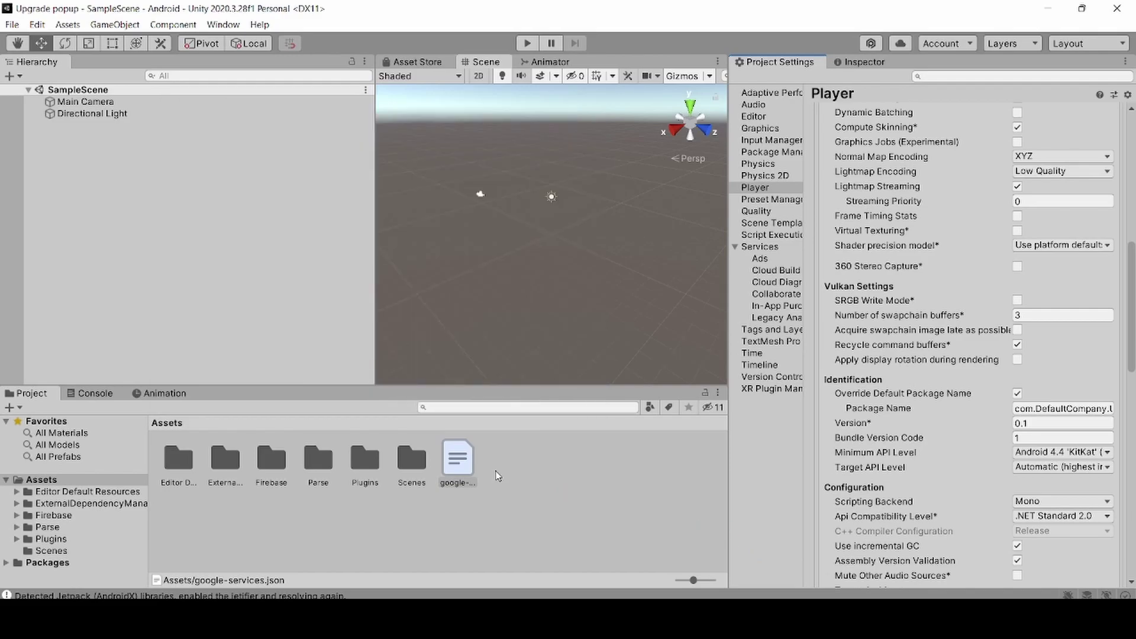
Create a C# script named UpgradePopup in Assets.
click(583, 443)
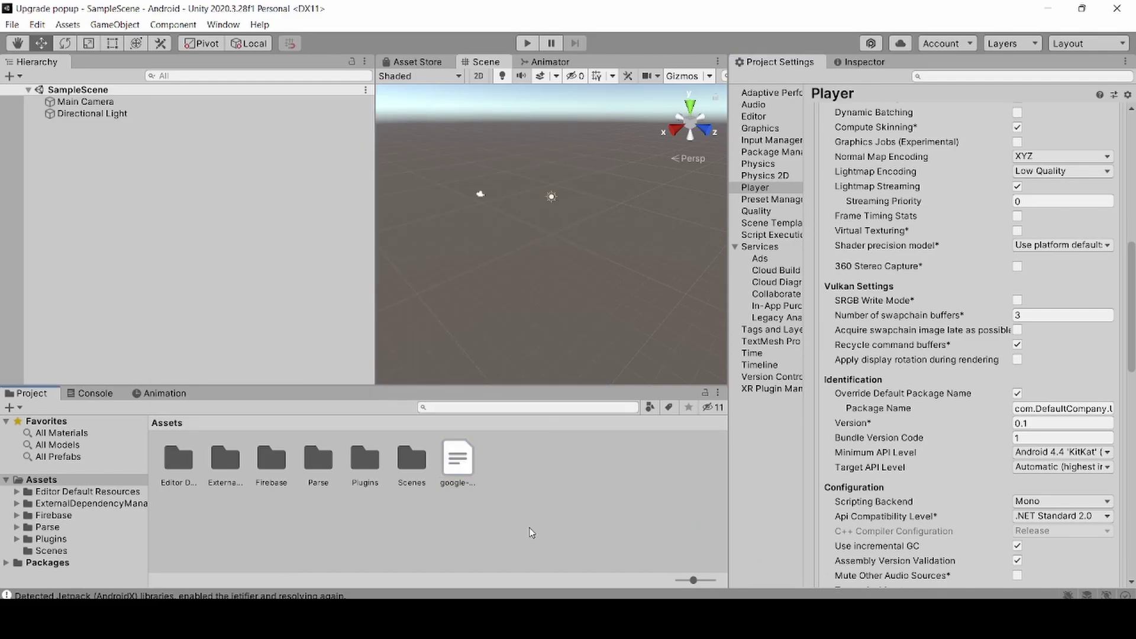
right_click(550, 511)
mouse_move(600, 107)
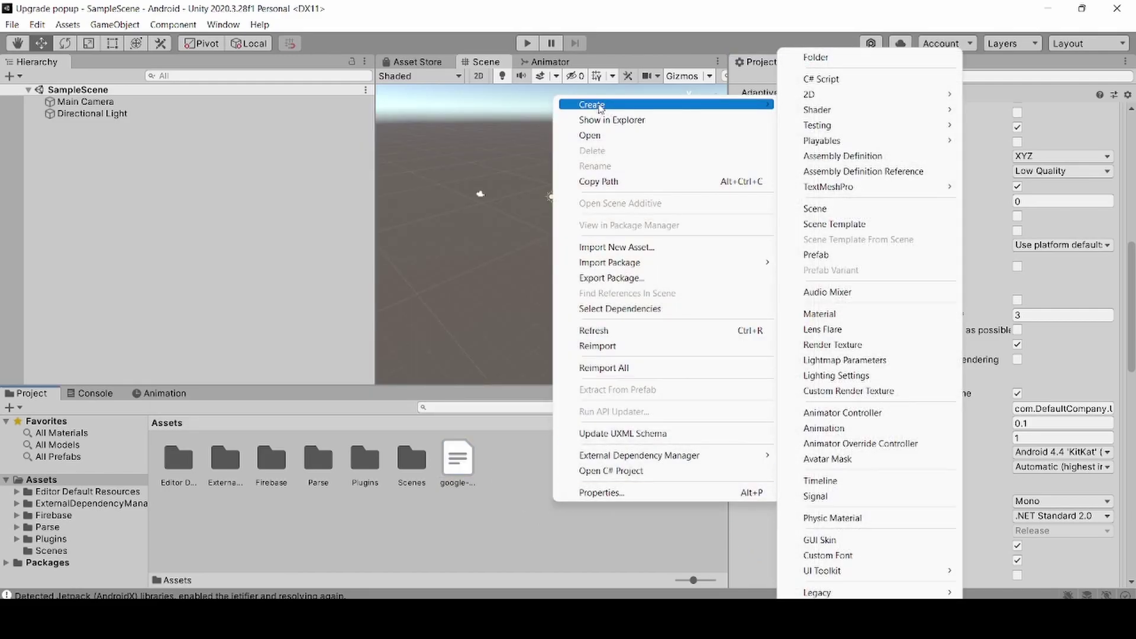
click(833, 80)
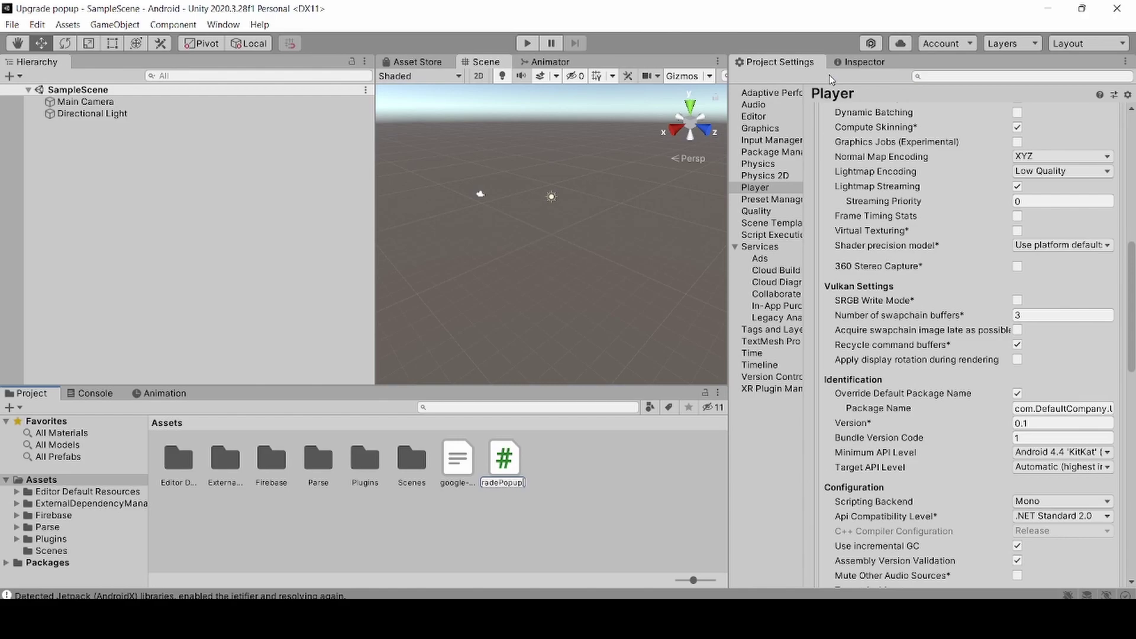
key(Return)
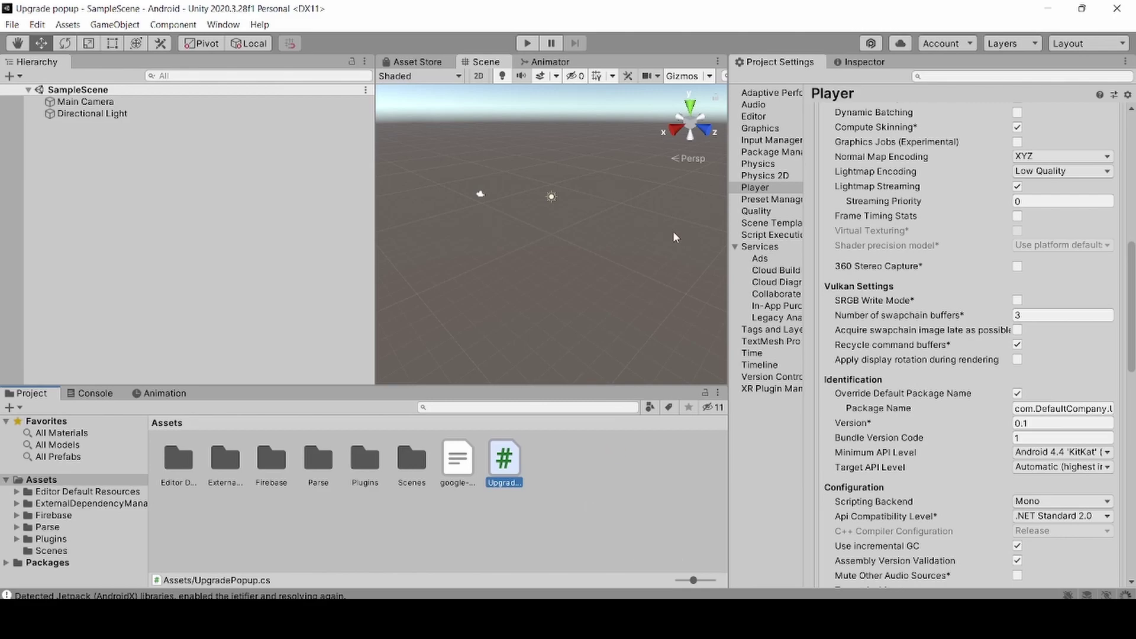
Create a second C# script named Data and open it in Visual Studio.
right_click(592, 502)
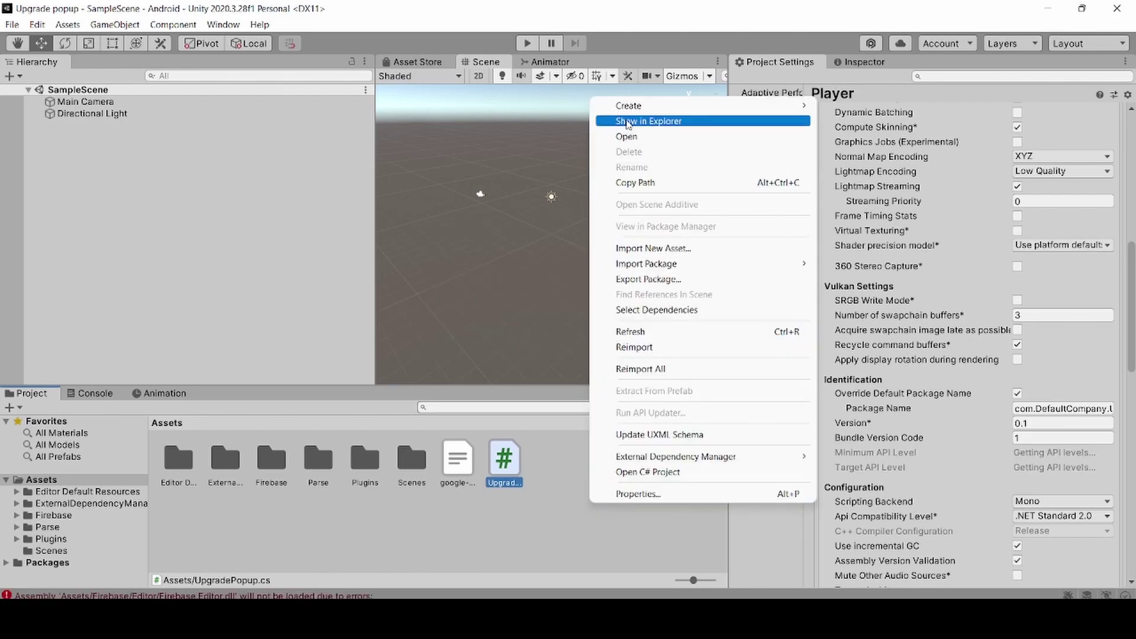
mouse_move(627, 105)
click(869, 83)
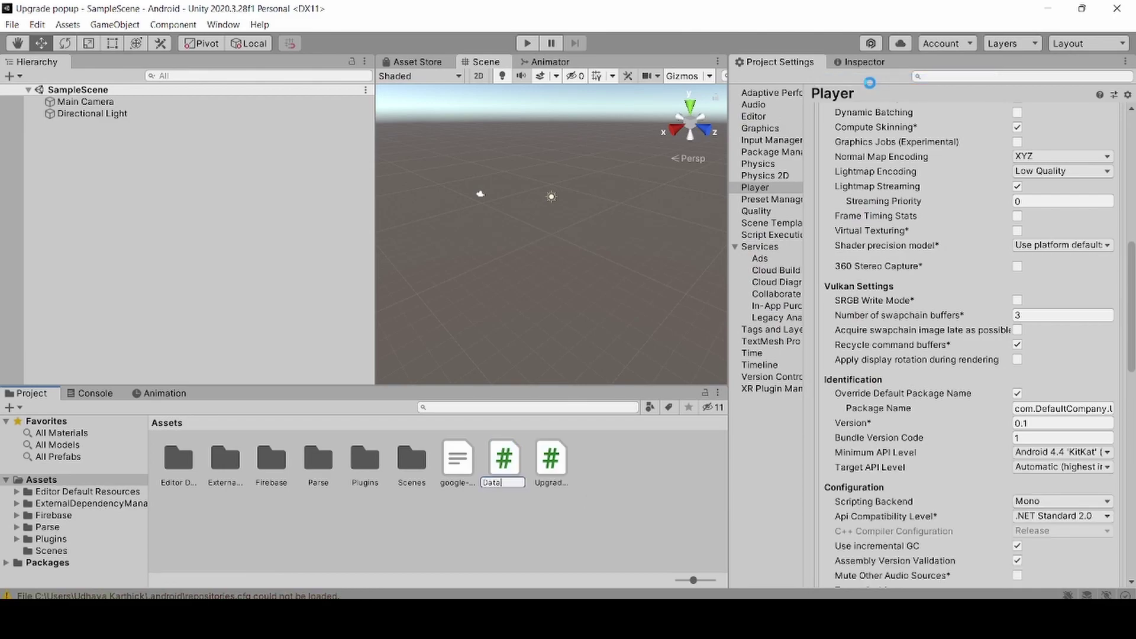
key(Return)
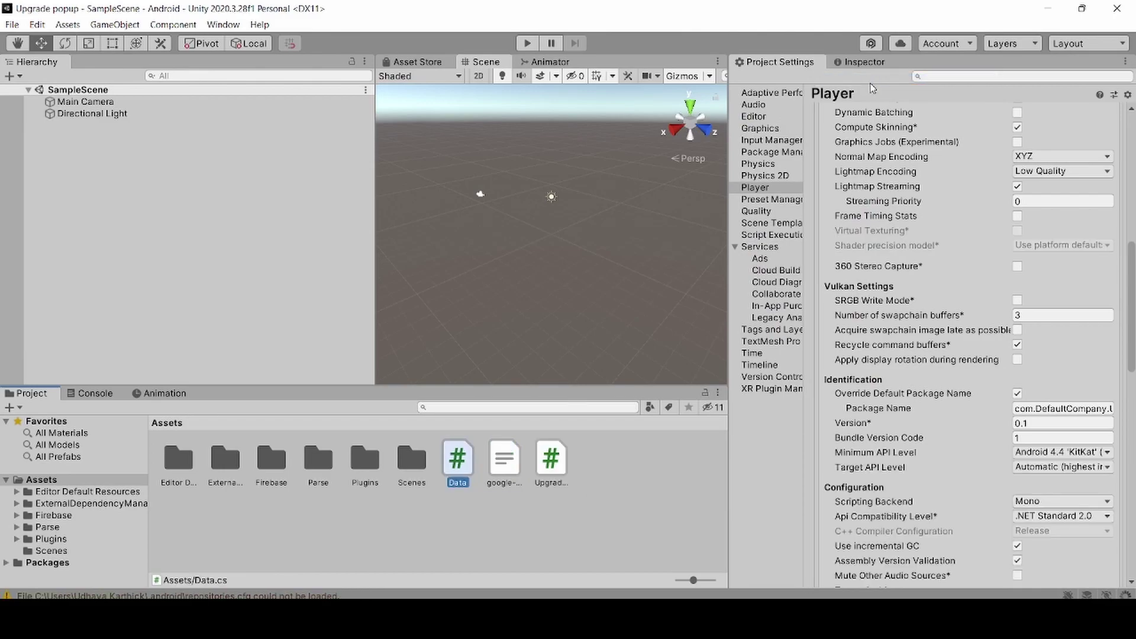
double_click(466, 459)
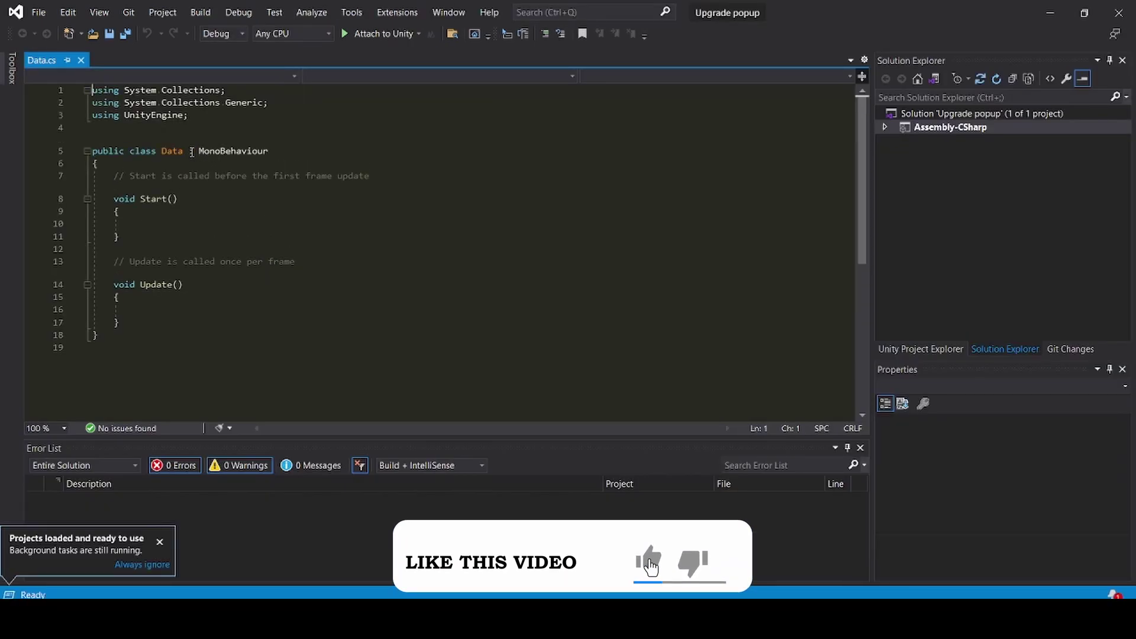
Remove the MonoBehaviour inheritance and the Start and Update methods from the Data class.
key(BackSpace)
drag(112, 176, 162, 322)
key(BackSpace)
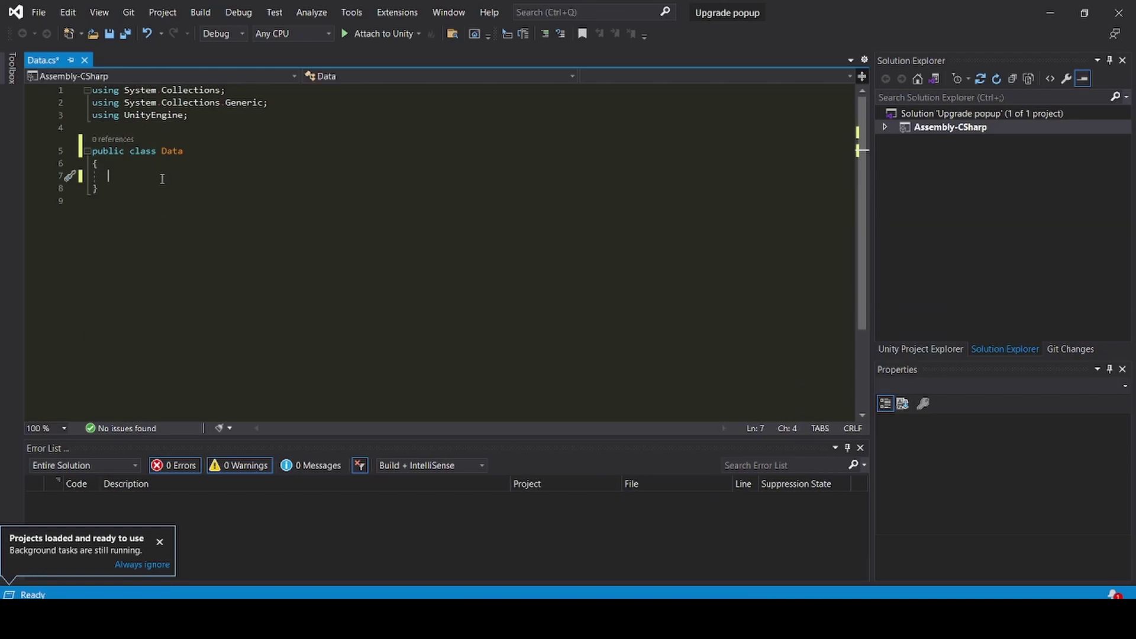
Add 'public string Name;' and 'public string Version;' fields, save Data.cs, and return to Unity.
text(public str)
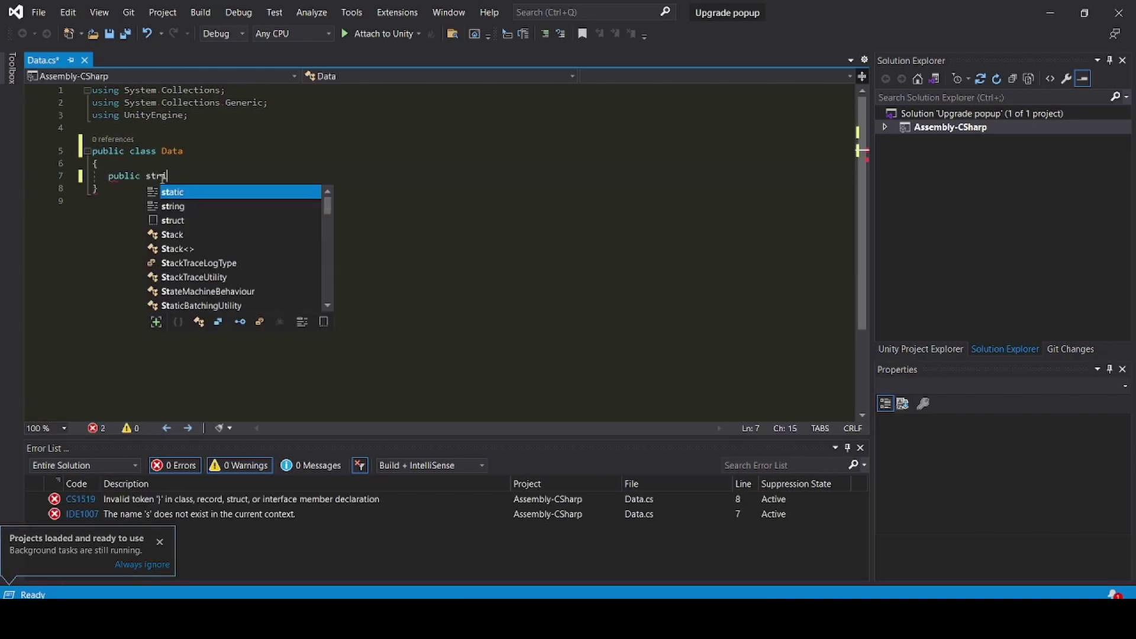
text(ing Name)
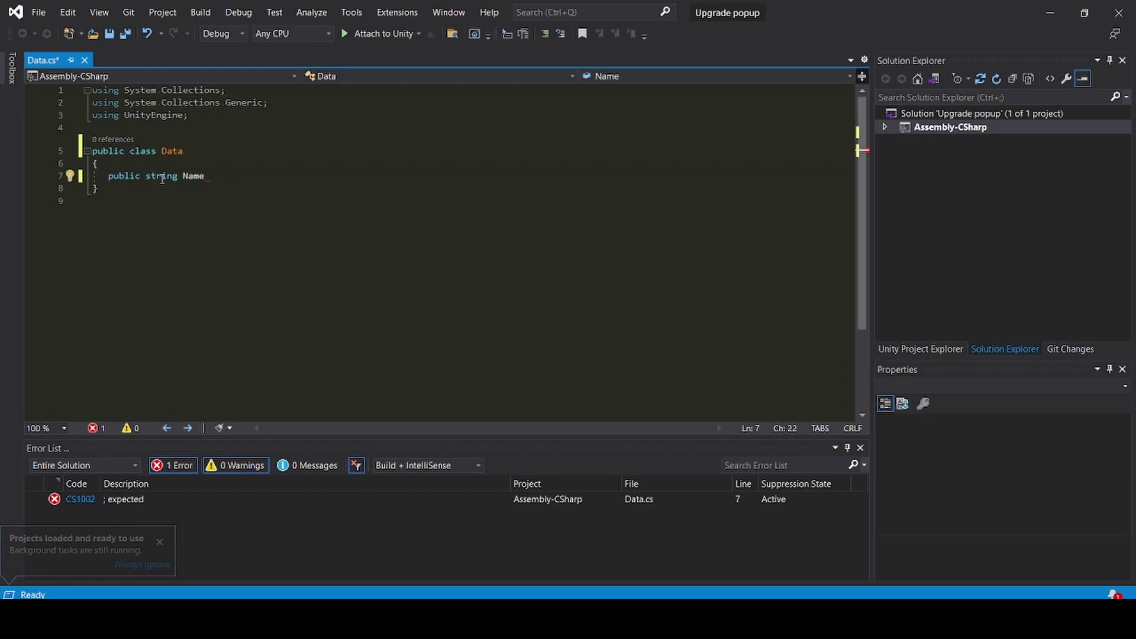
text(;)
key(Return)
text(publi)
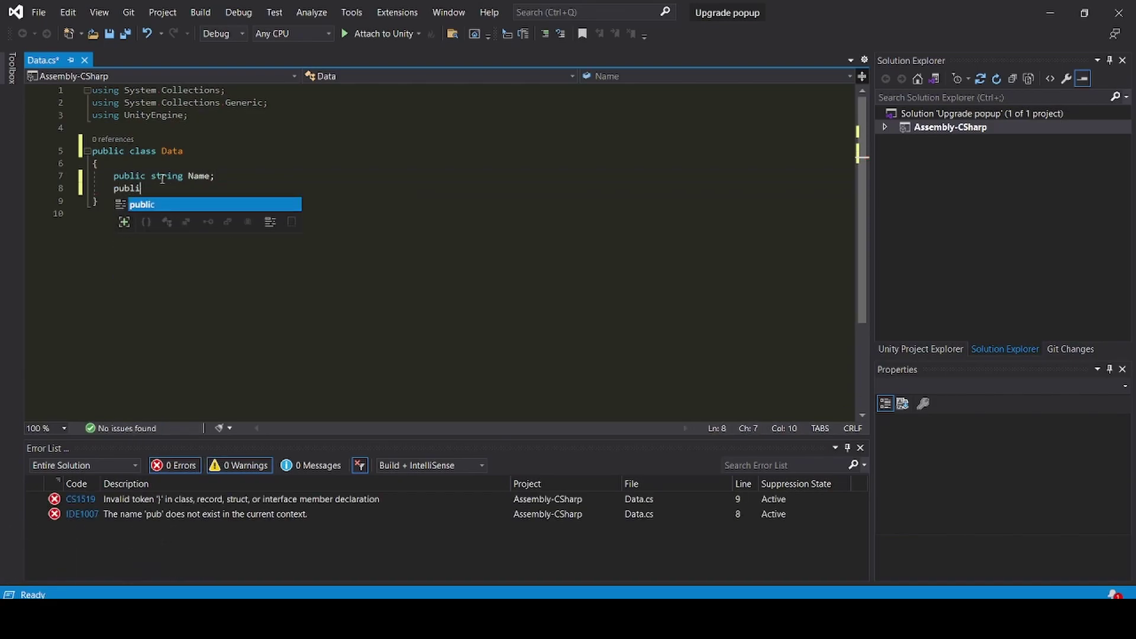
text(c string Version)
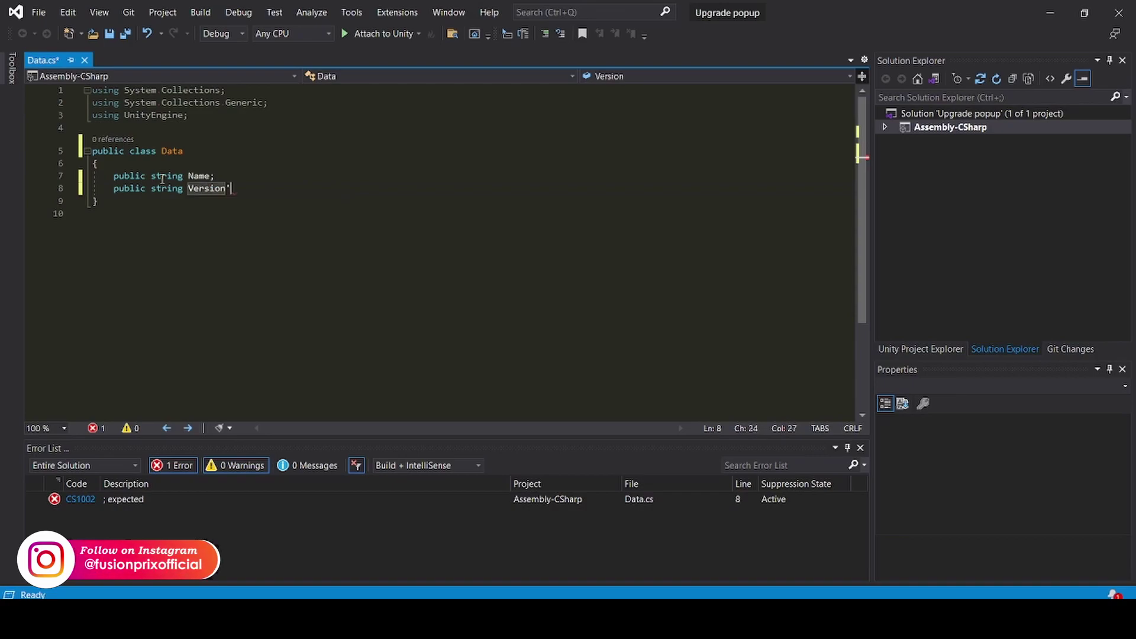
text(;)
key(ctrl+s)
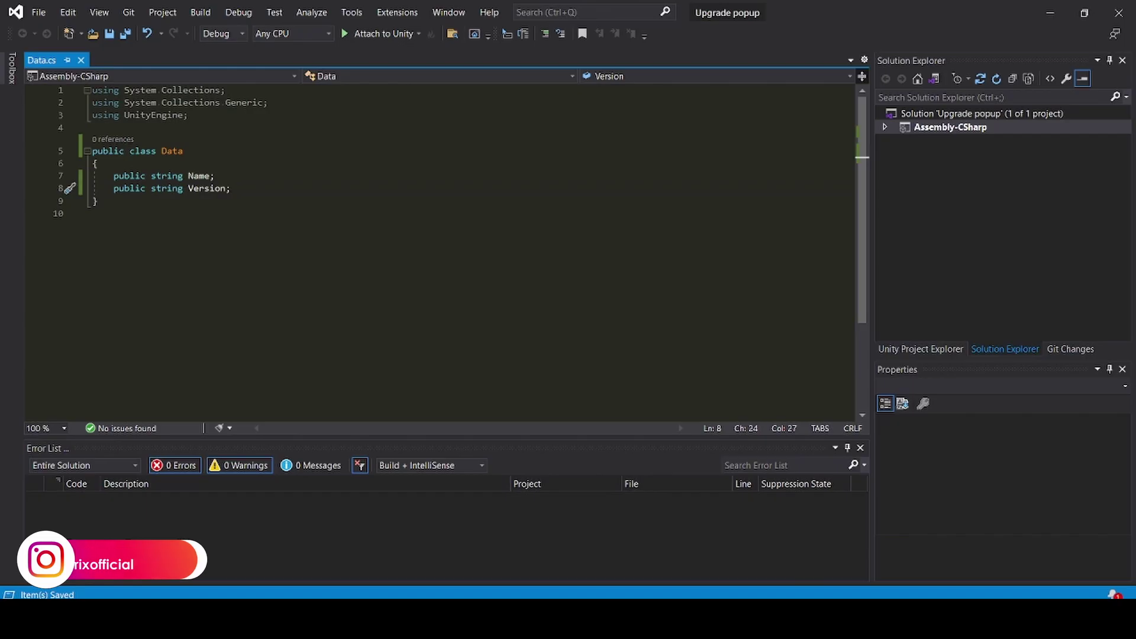
key(alt+Tab)
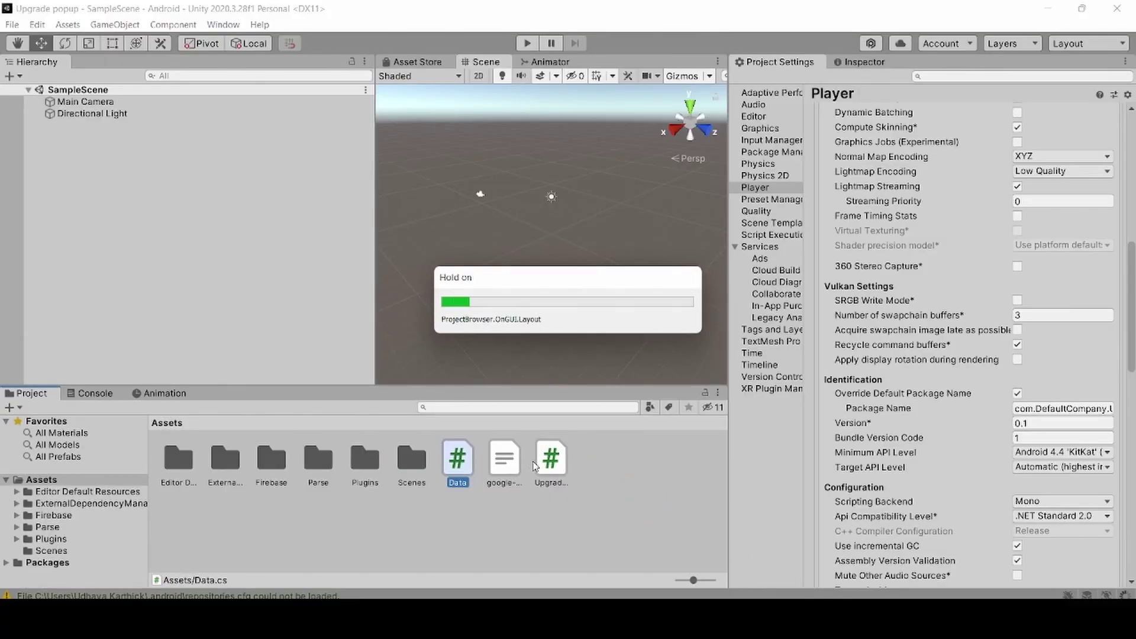
Open the UpgradePopup script and add 'using Firebase.Database;' at the top.
double_click(554, 460)
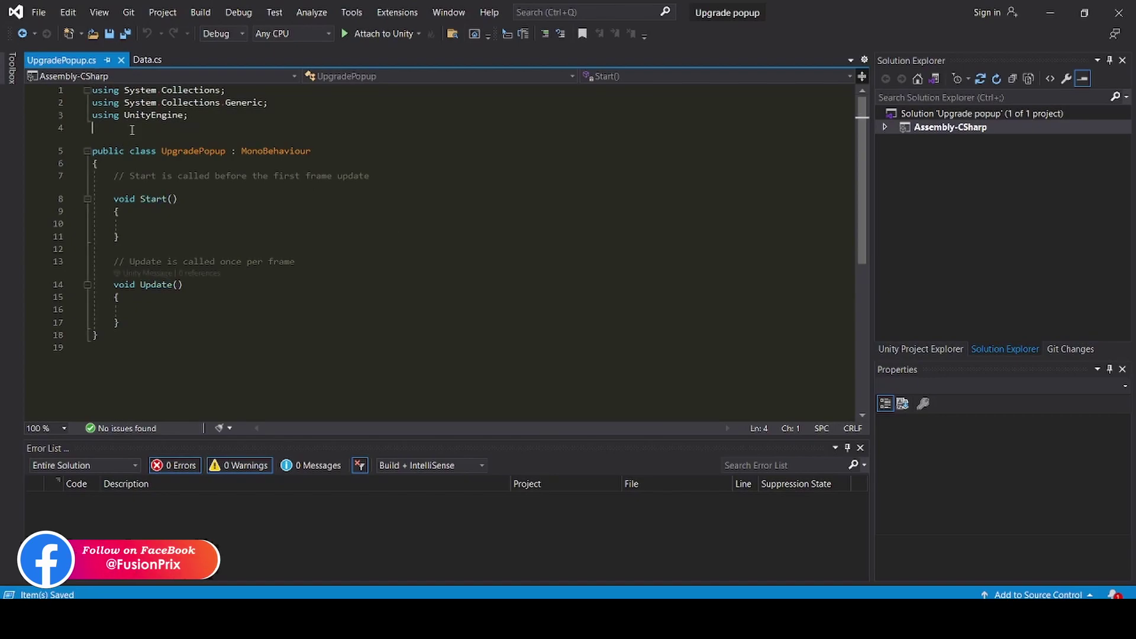
text(us)
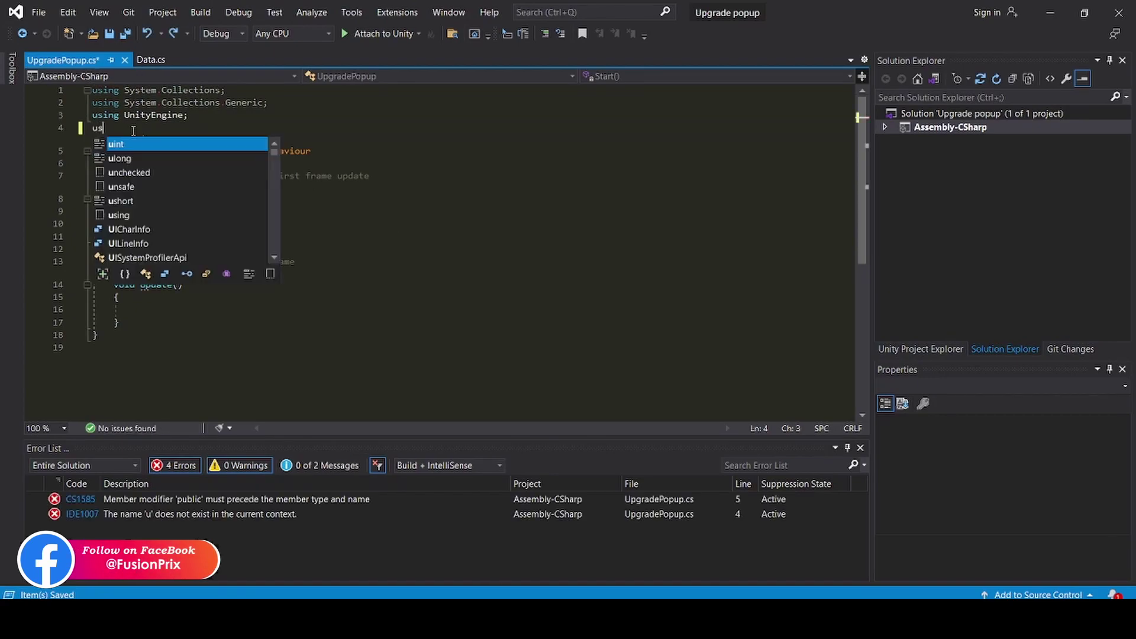
text(ing Firebase)
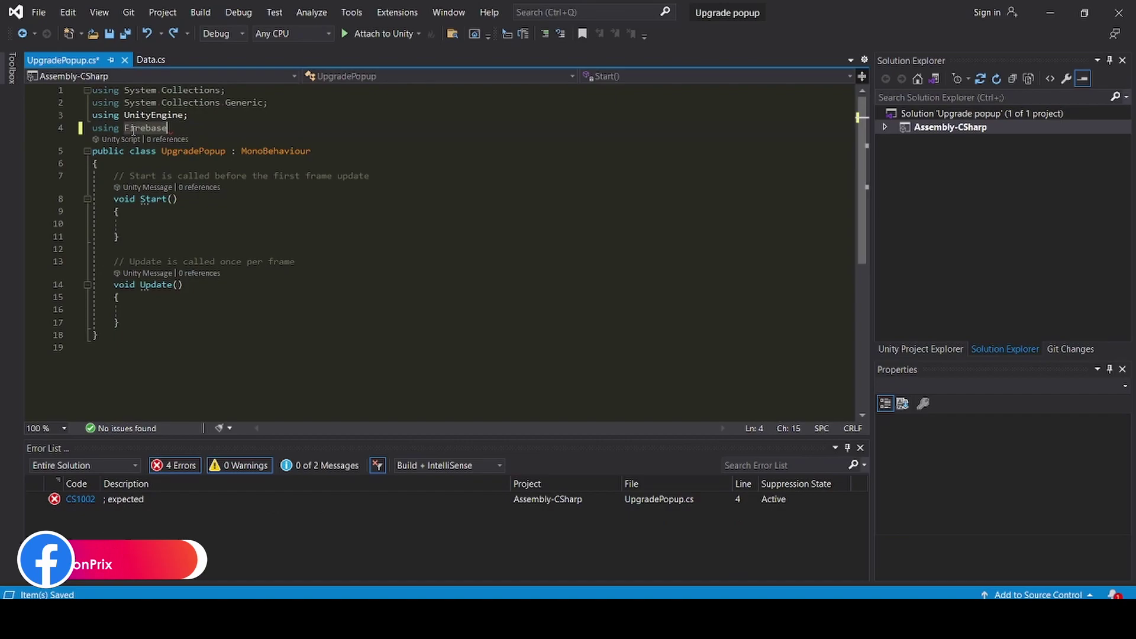
text(.Database;)
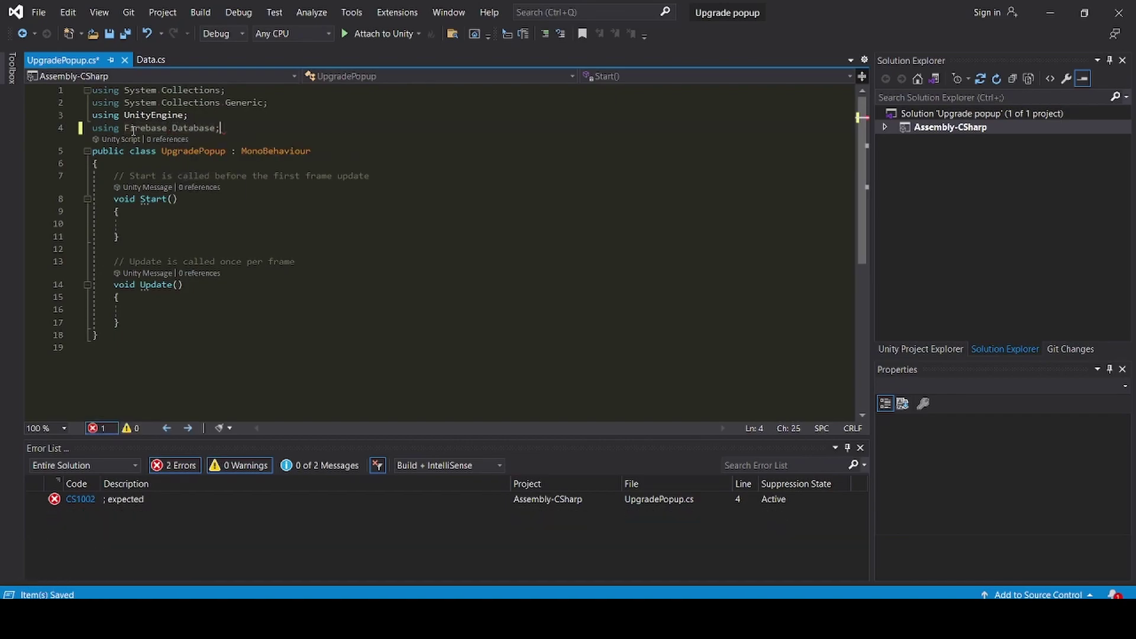
Declare 'Data data;' and 'DatabaseReference database;' fields inside the UpgradePopup class.
key(Down)
key(Down)
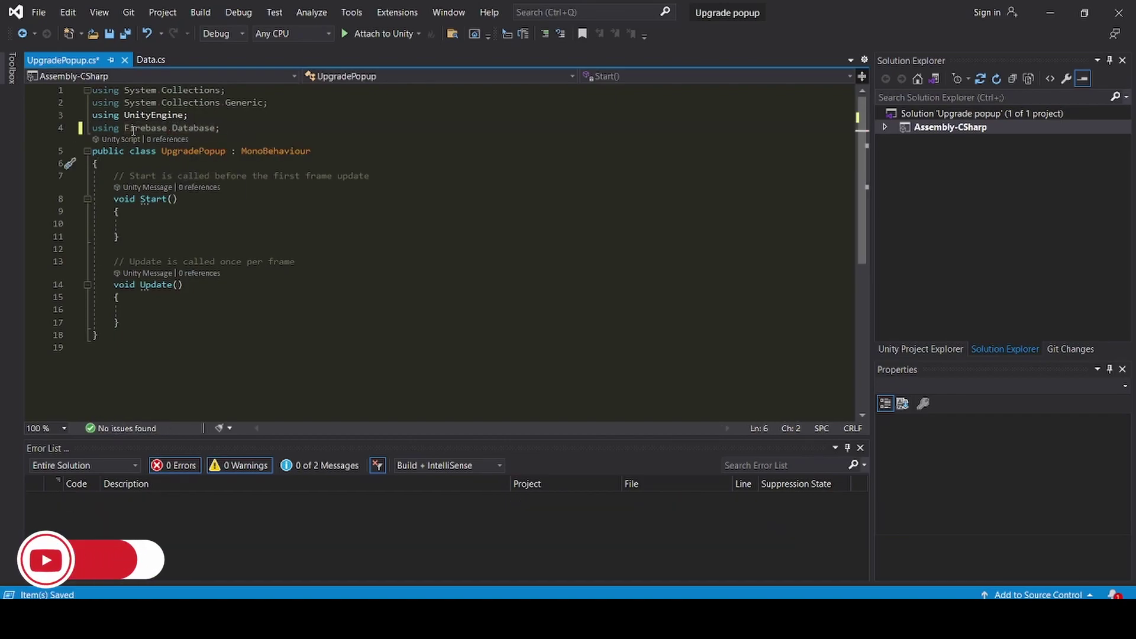
key(Return)
text(Data da)
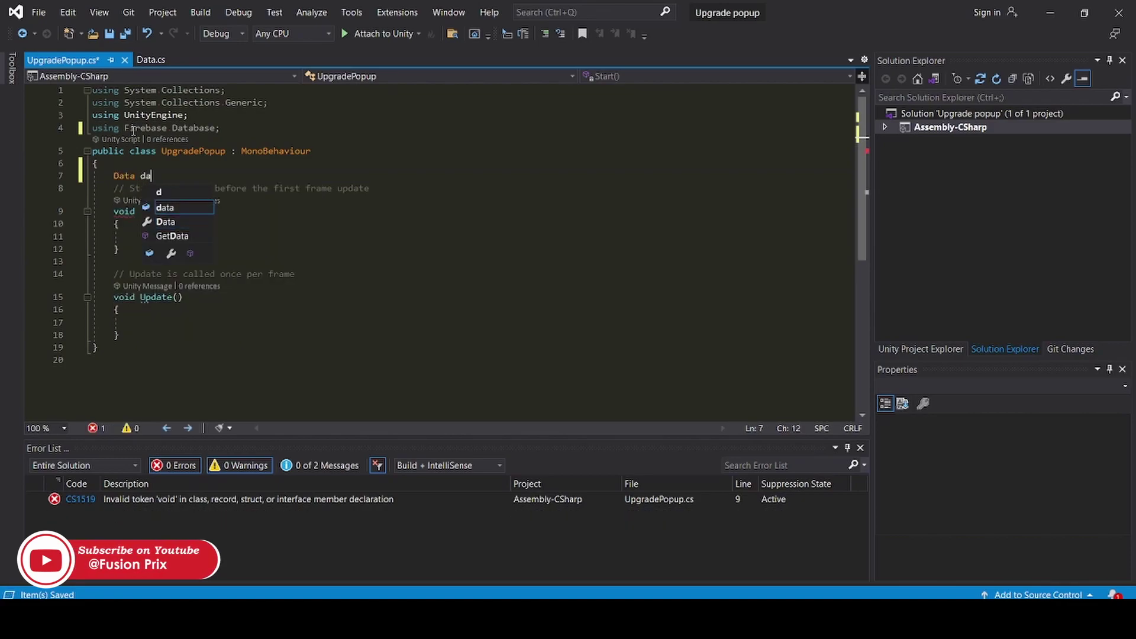
text(ta;)
key(Return)
text(data)
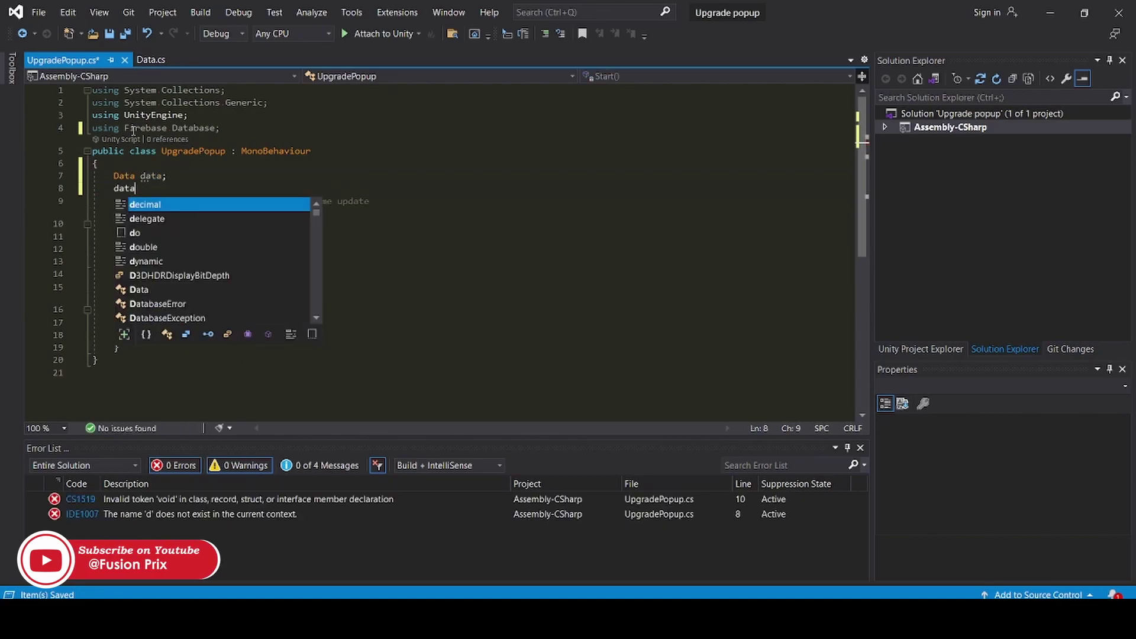
key(Down)
key(Down)
key(Down)
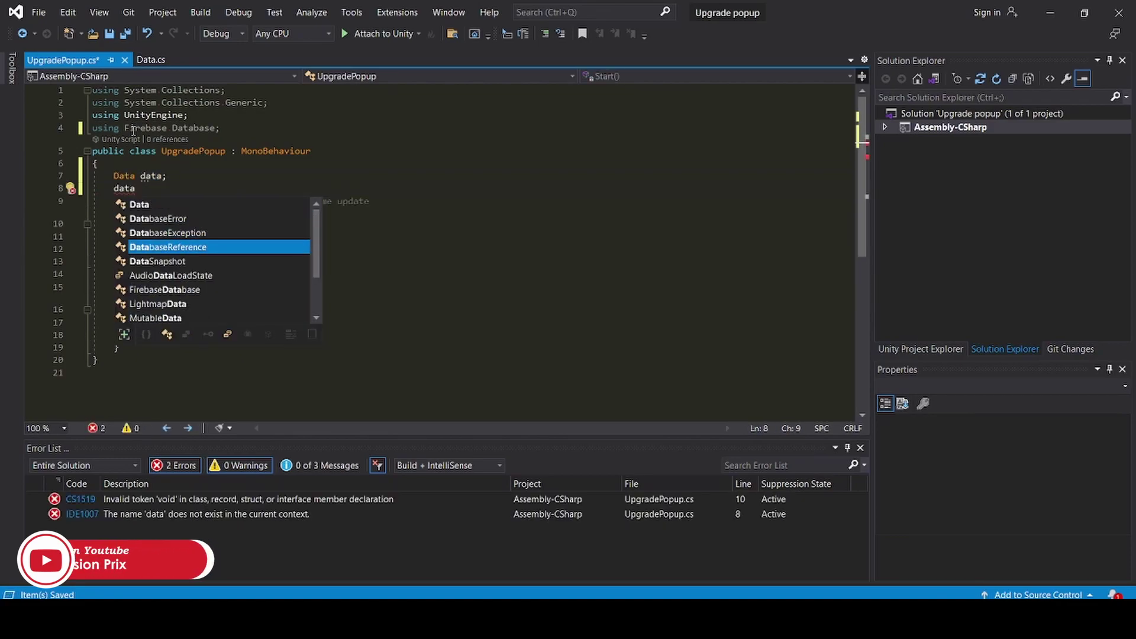
key(space)
text(datab)
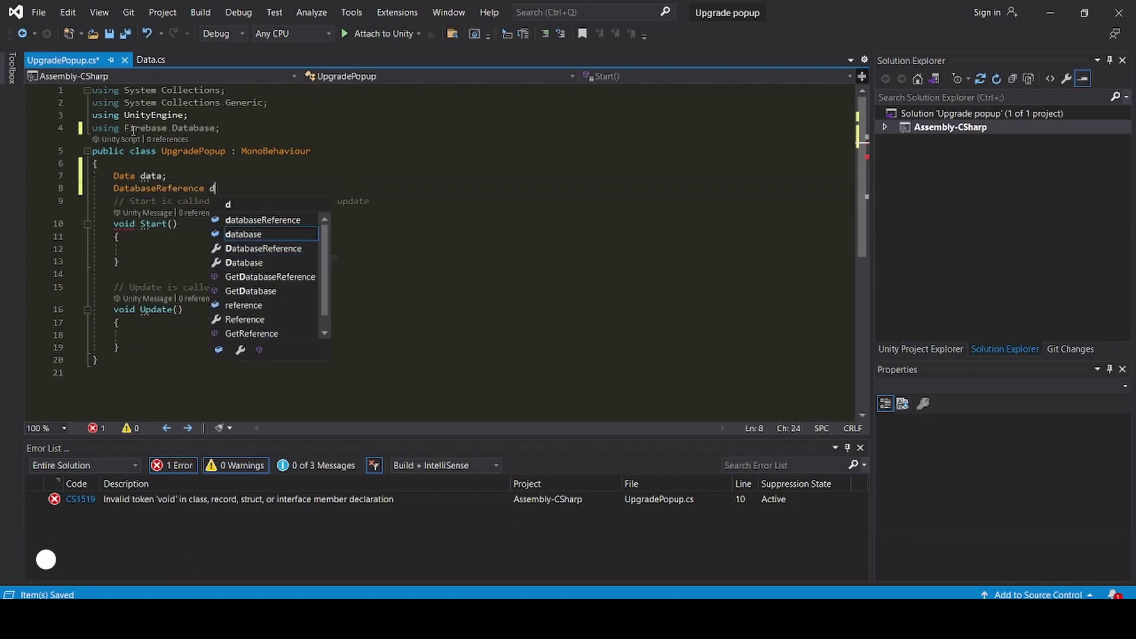
text(ase;)
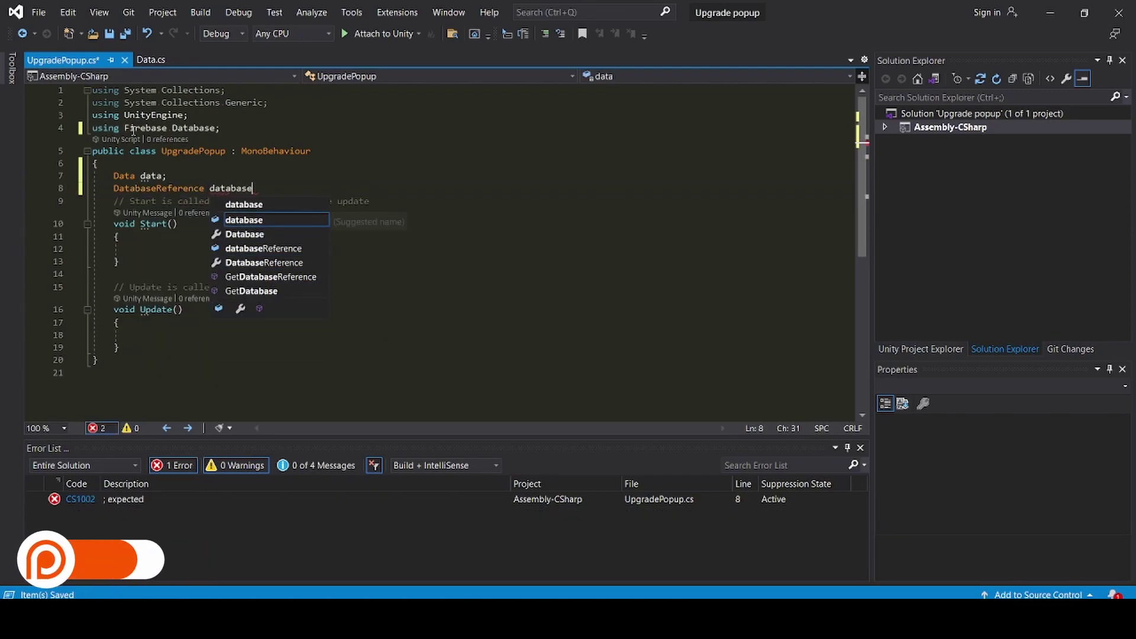